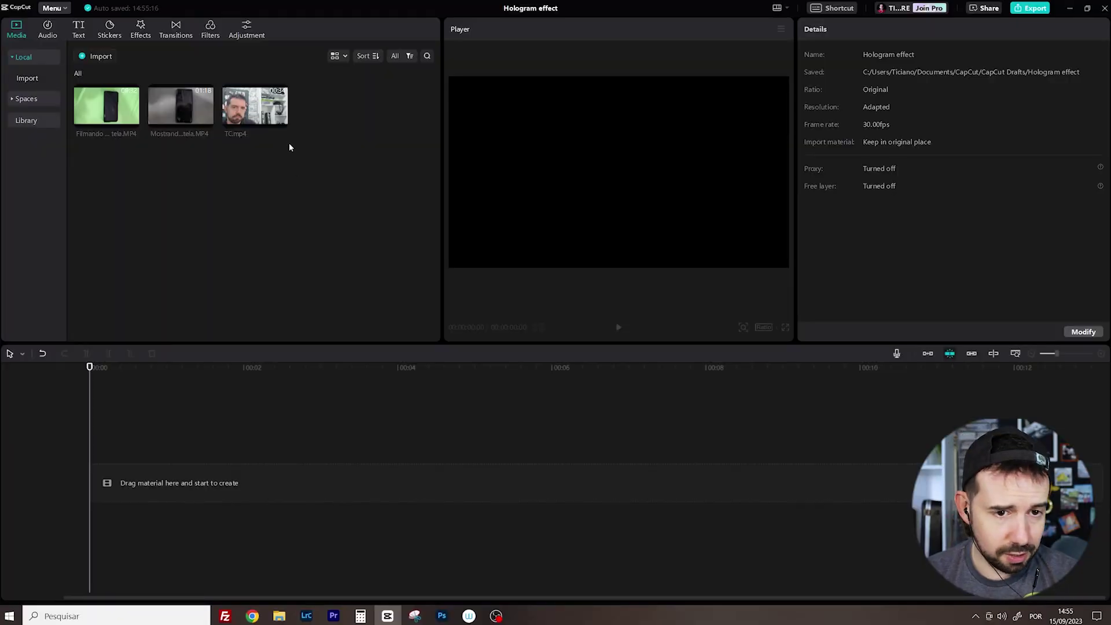
- Place the presenter clip TC.mp4 on the main track and mute its audio
left_click_drag(267, 110, 94, 486)
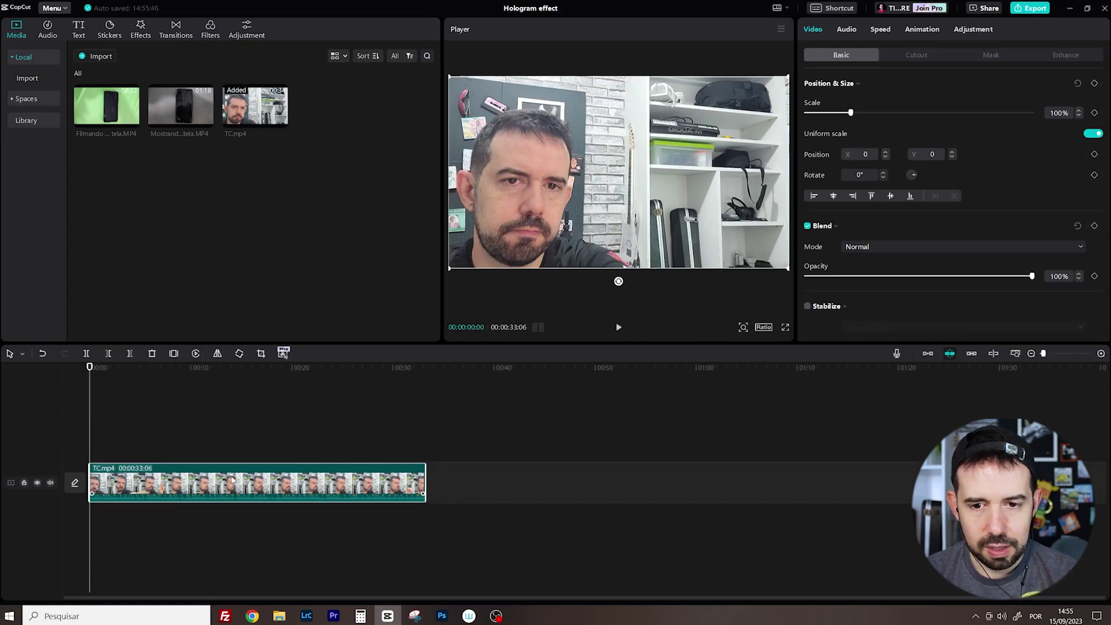
left_click(52, 484)
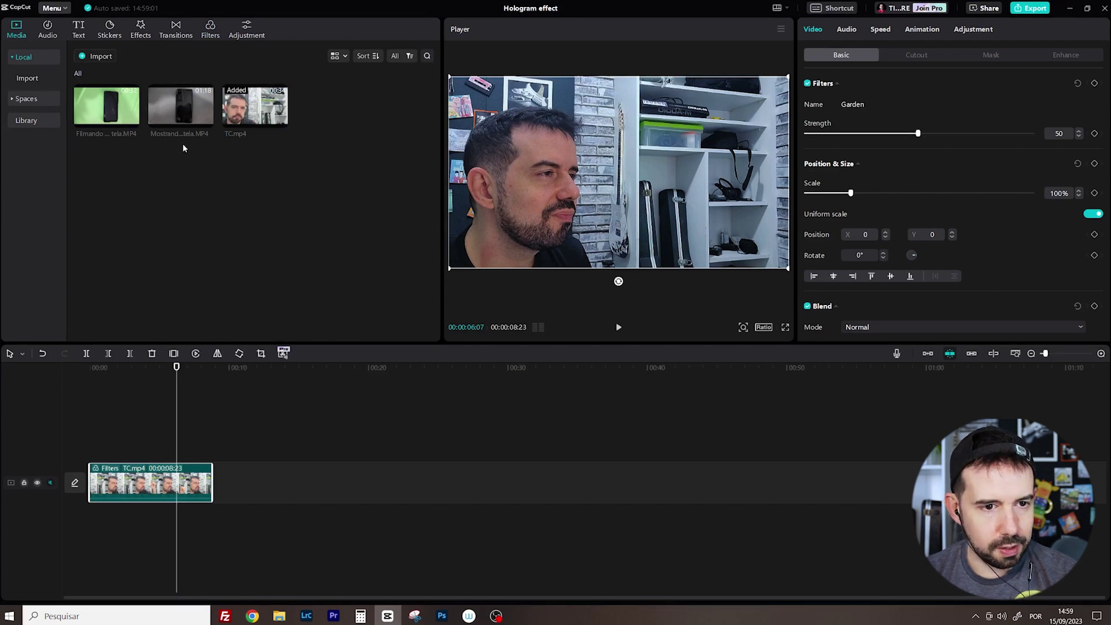
- Layer the Filmando green-screen clip above TC.mp4 and trim its start to the home screen
left_click_drag(110, 102, 157, 437)
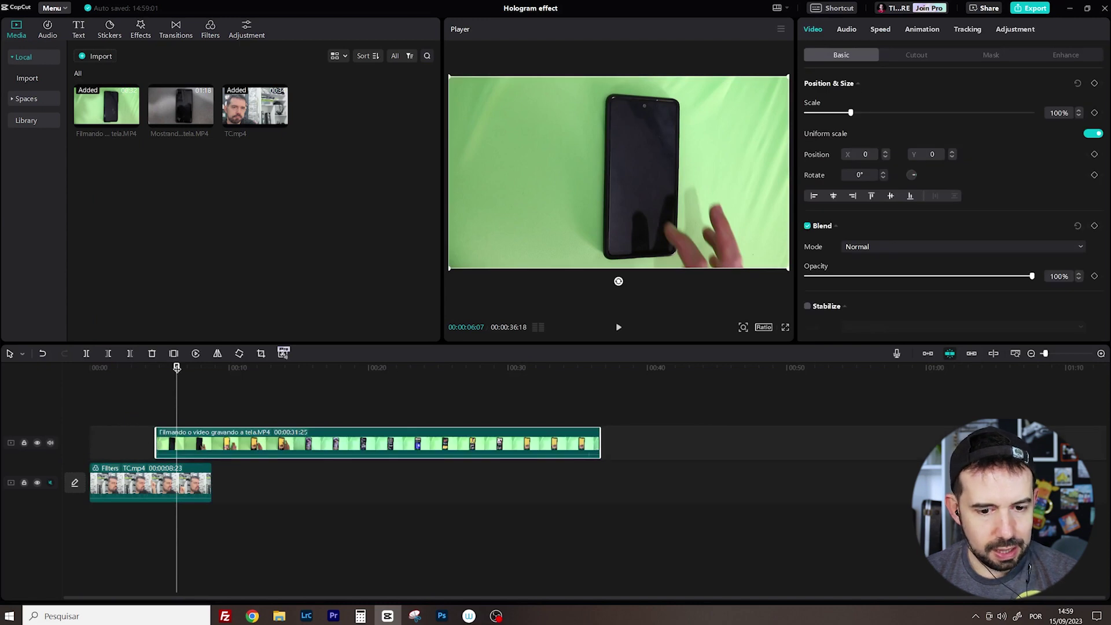
left_click(286, 367)
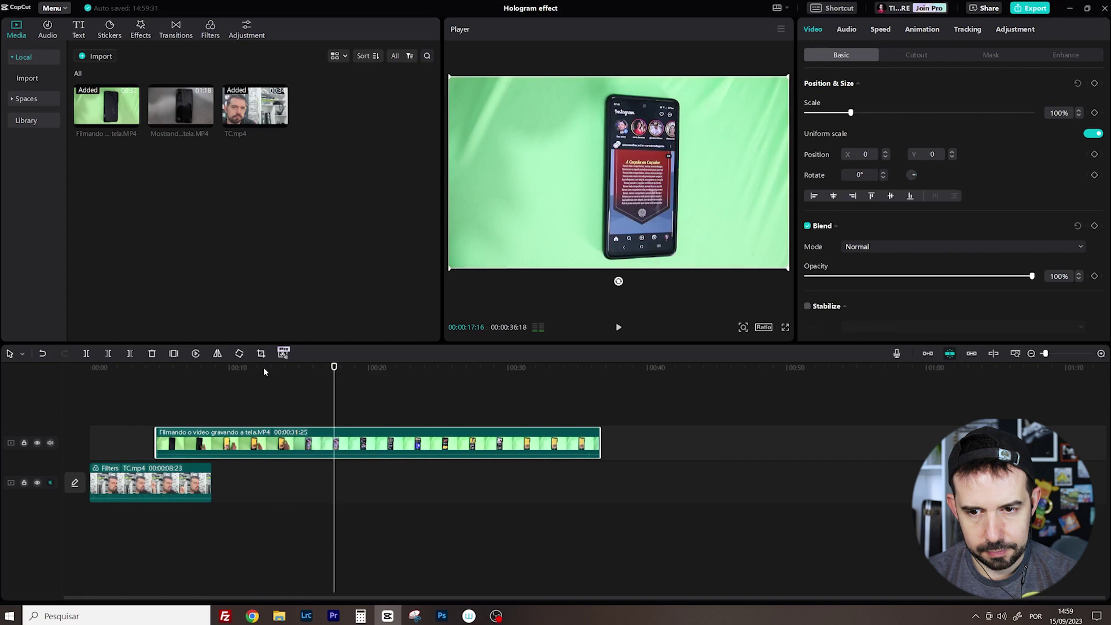
key("Left")
key("Left")
key("Left")
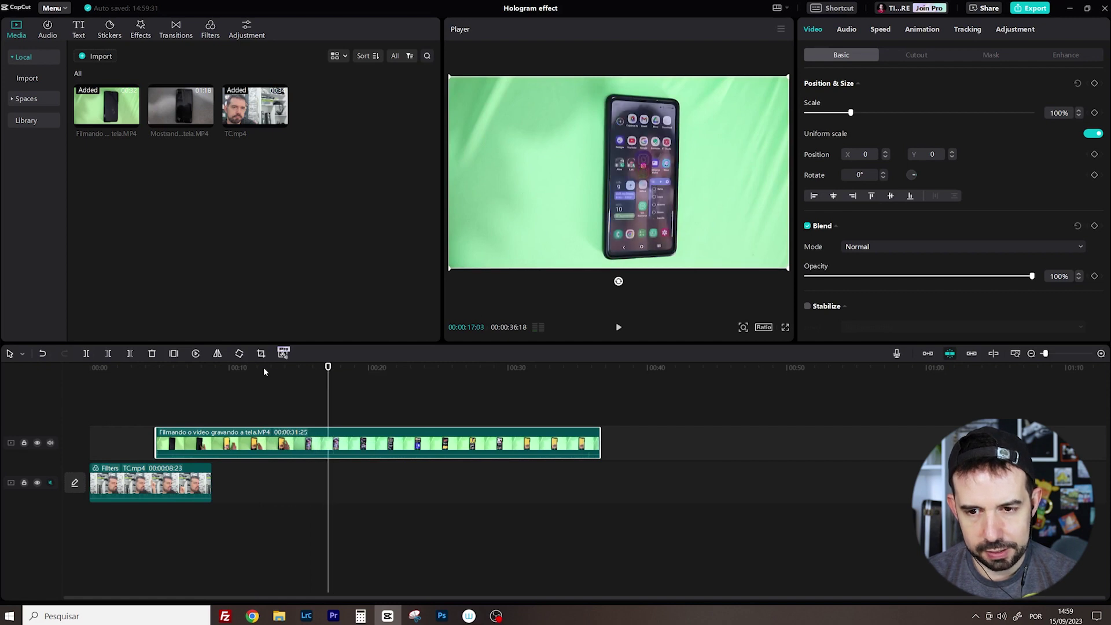
key("Left")
key("Left")
key("Left")
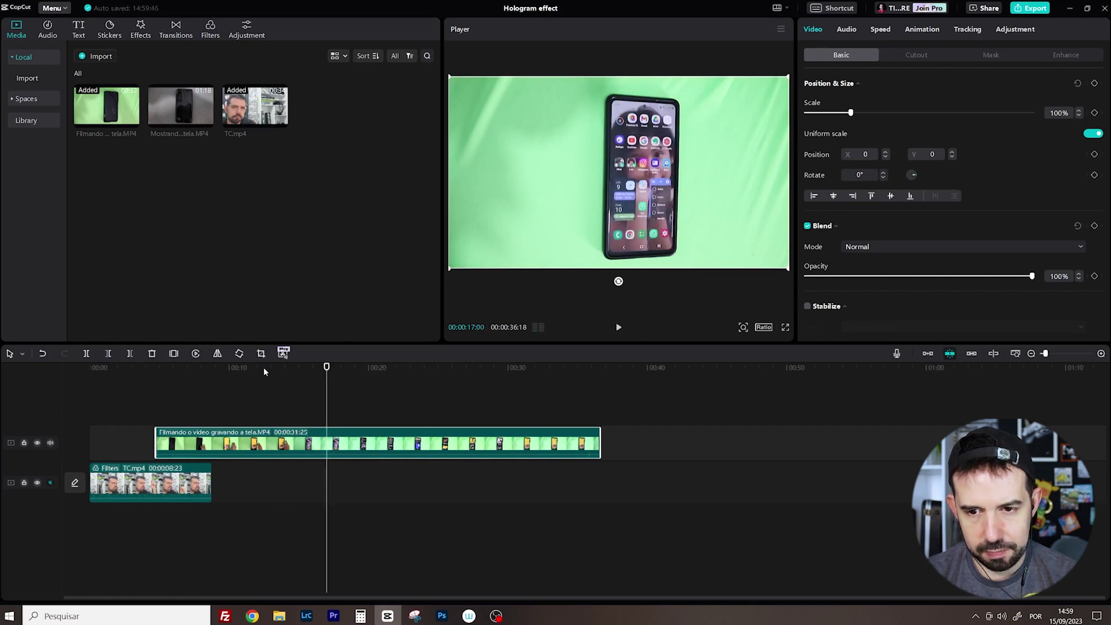
key("Left")
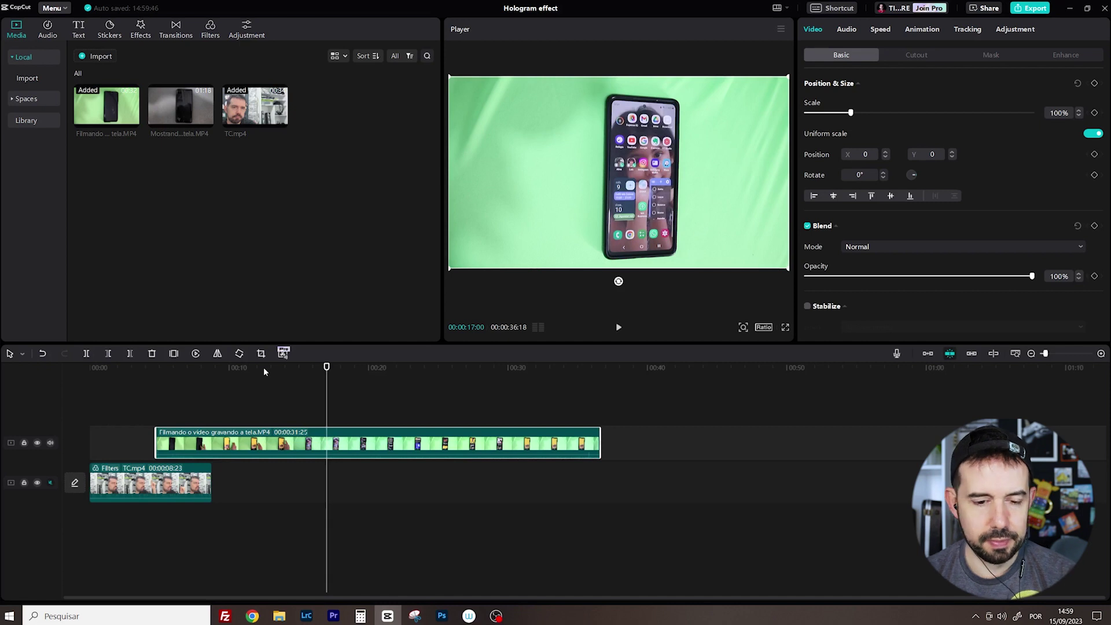
left_click_drag(156, 443, 322, 442)
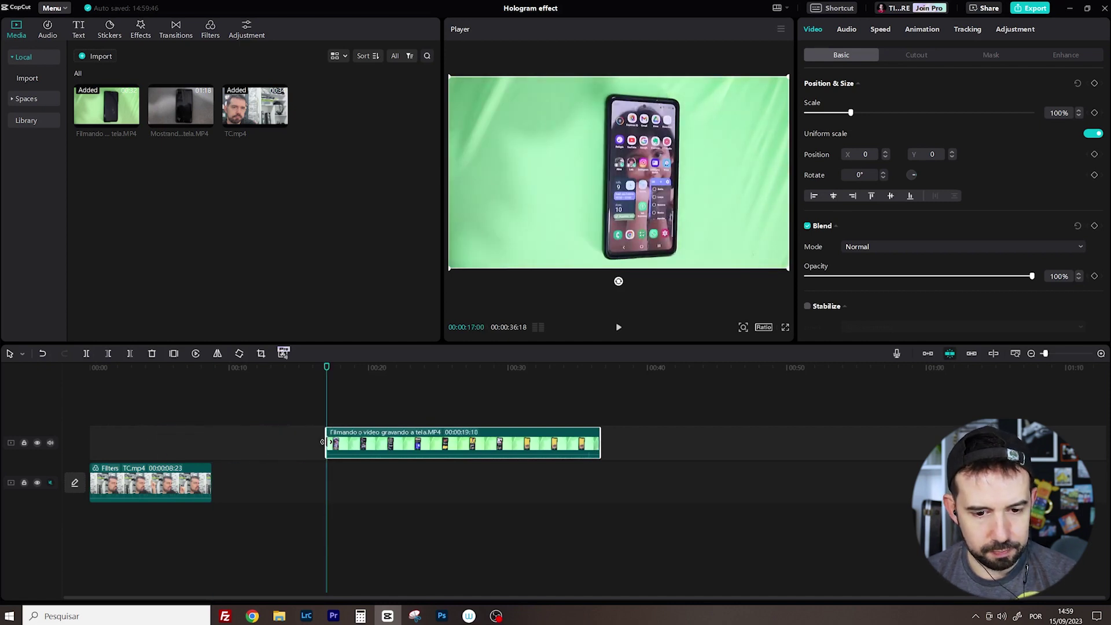
- Preview from the start and park the playhead at 00:00:00:23
left_click(107, 373)
key("space")
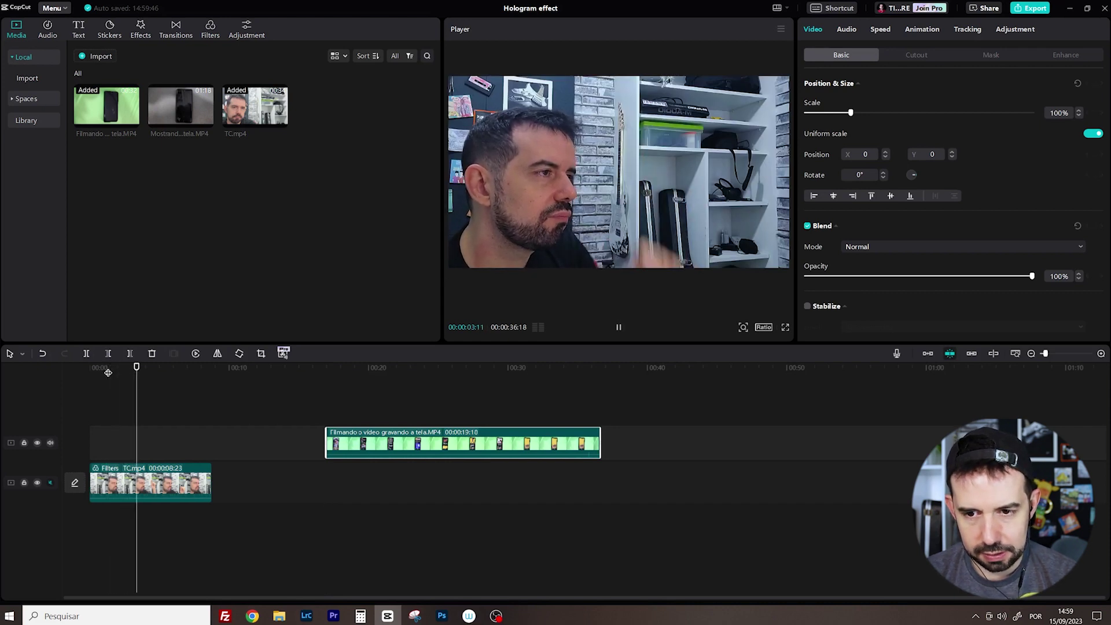
key("space")
key("Left")
key("Left")
key("Left")
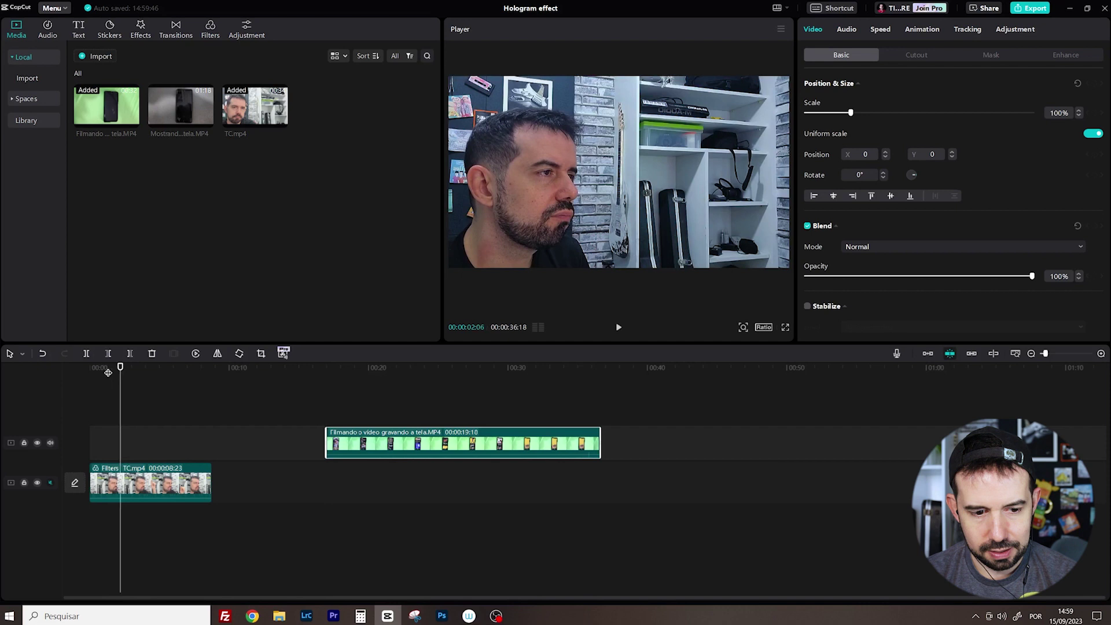
key("Left")
key("Left")
key("Left")
key("Left")
key("Left")
key("Left")
key("Left")
key("Left")
key("Left")
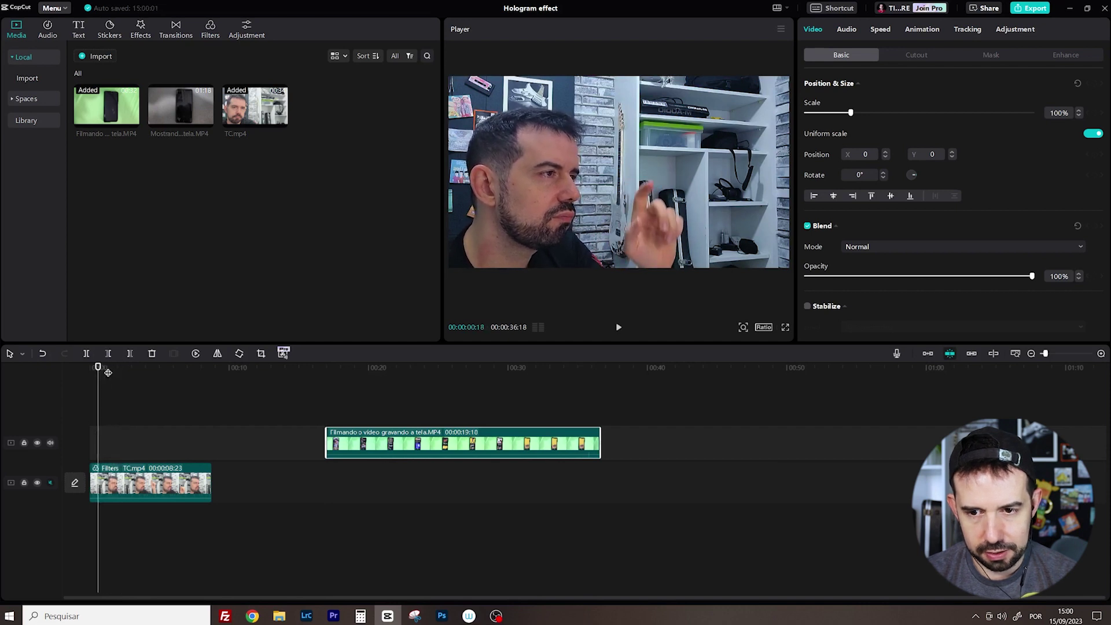
key("Right")
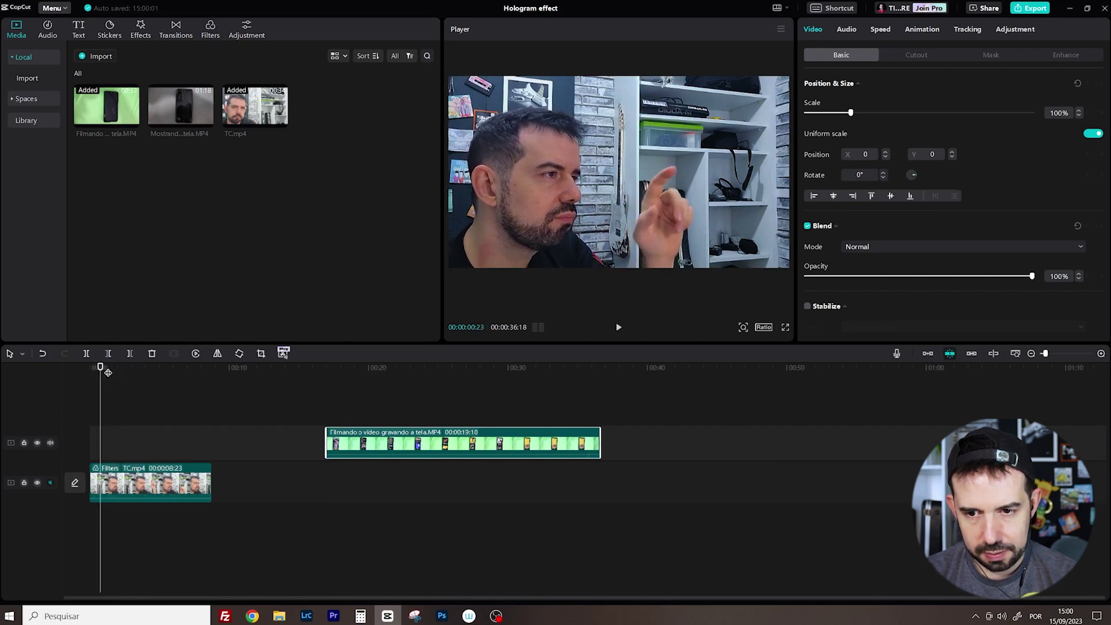
key("Right")
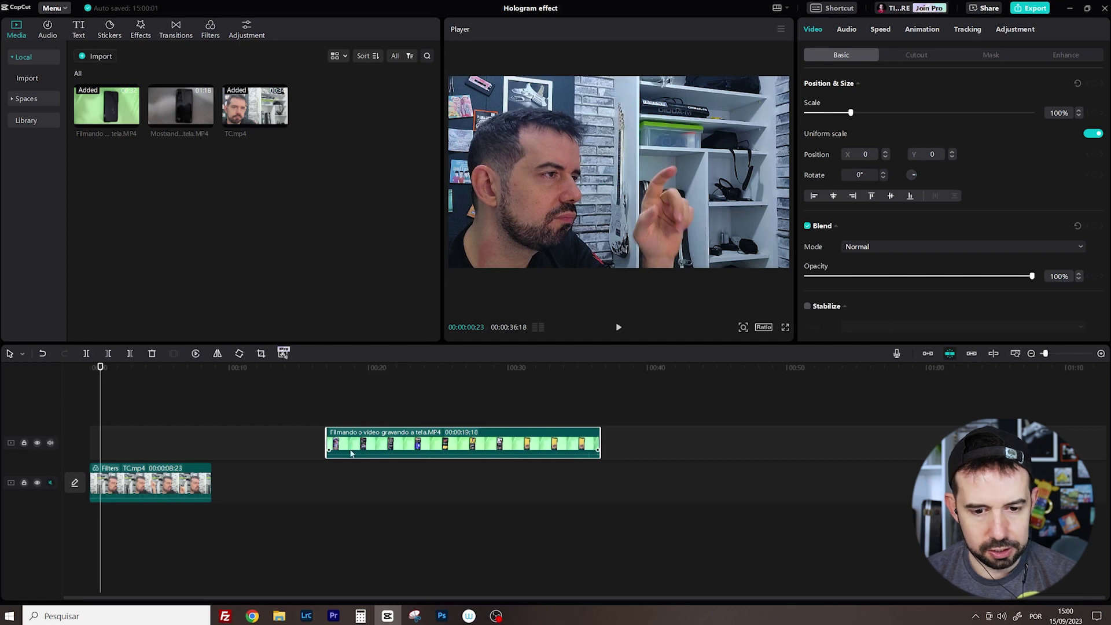
- Align the phone clip to start near zero and end with TC.mp4, then bring up Chroma key
left_click_drag(363, 443, 79, 443)
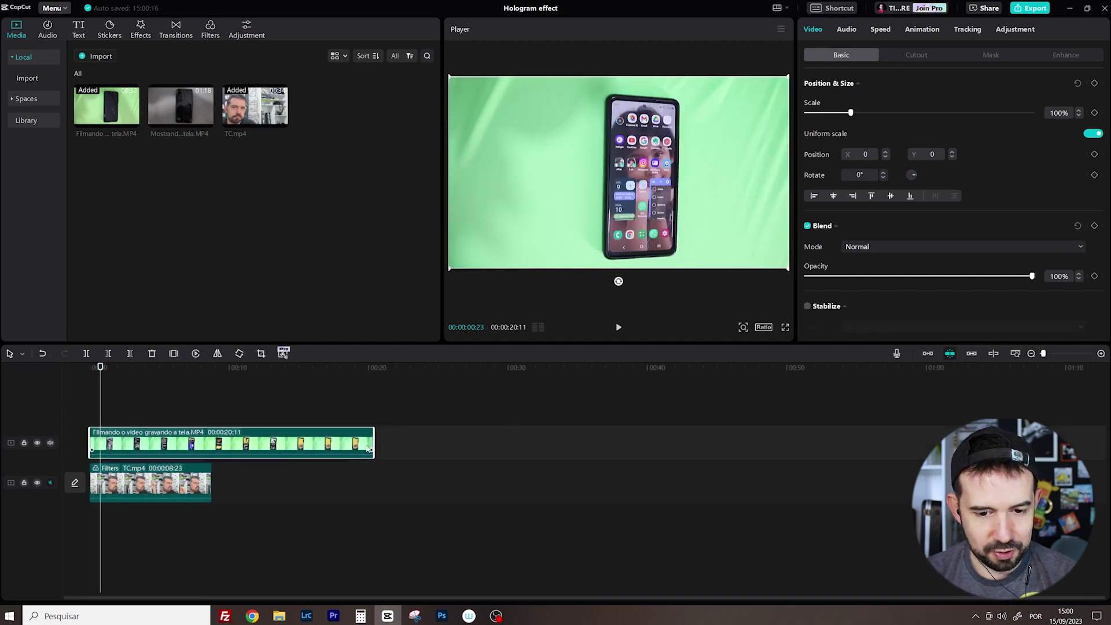
left_click_drag(372, 440, 216, 441)
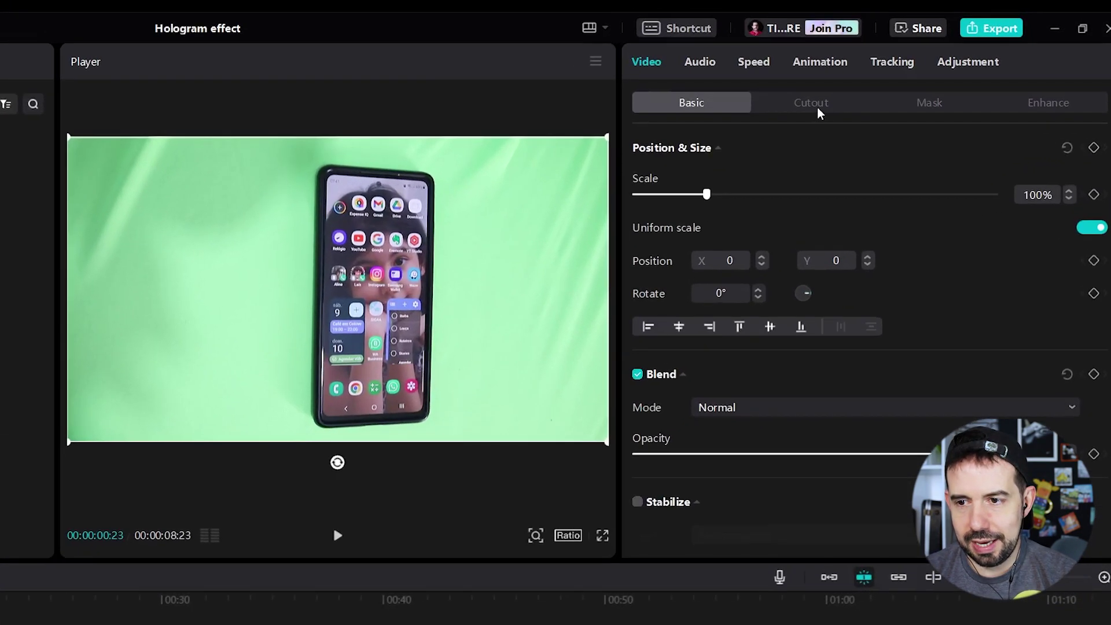
left_click(921, 58)
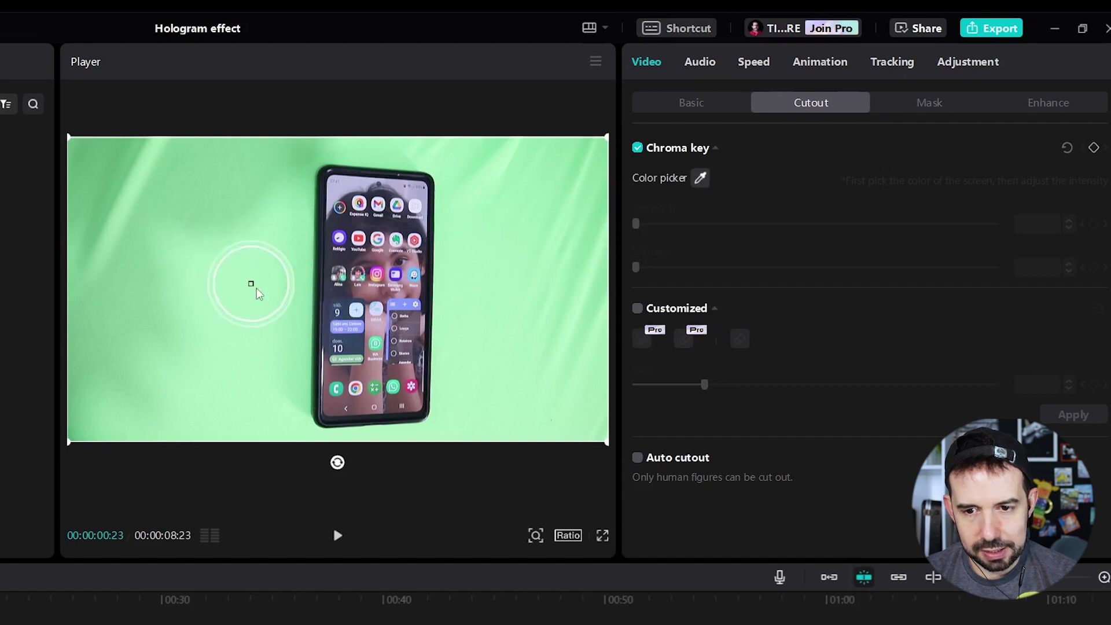
- Sample the green backdrop as key colour, with Strength 13 and Shadow 19
left_click(309, 288)
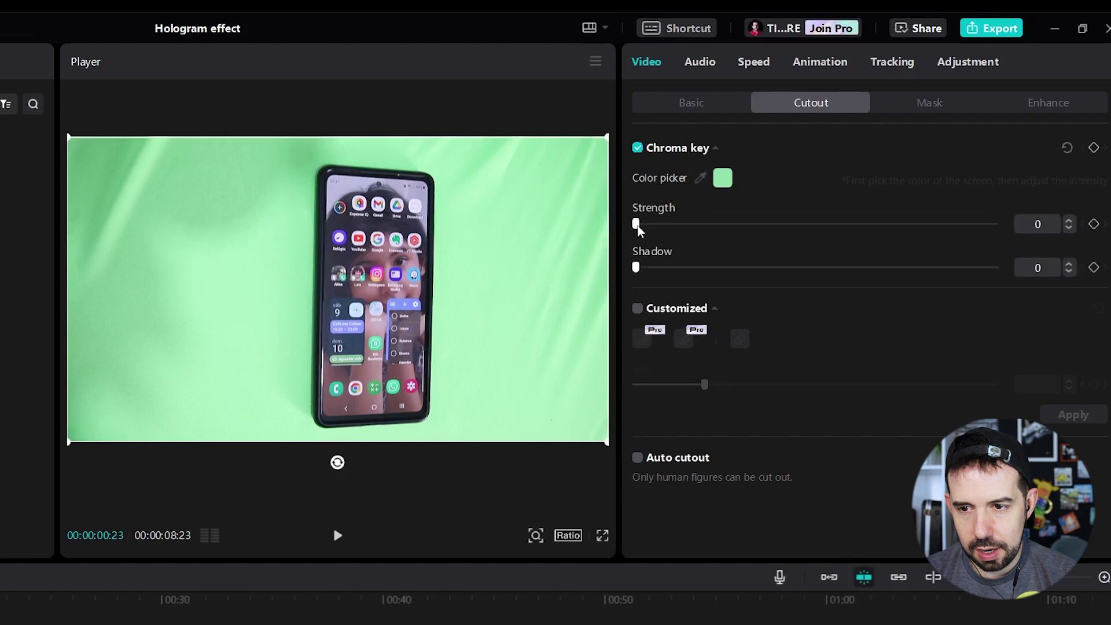
left_click_drag(637, 224, 693, 225)
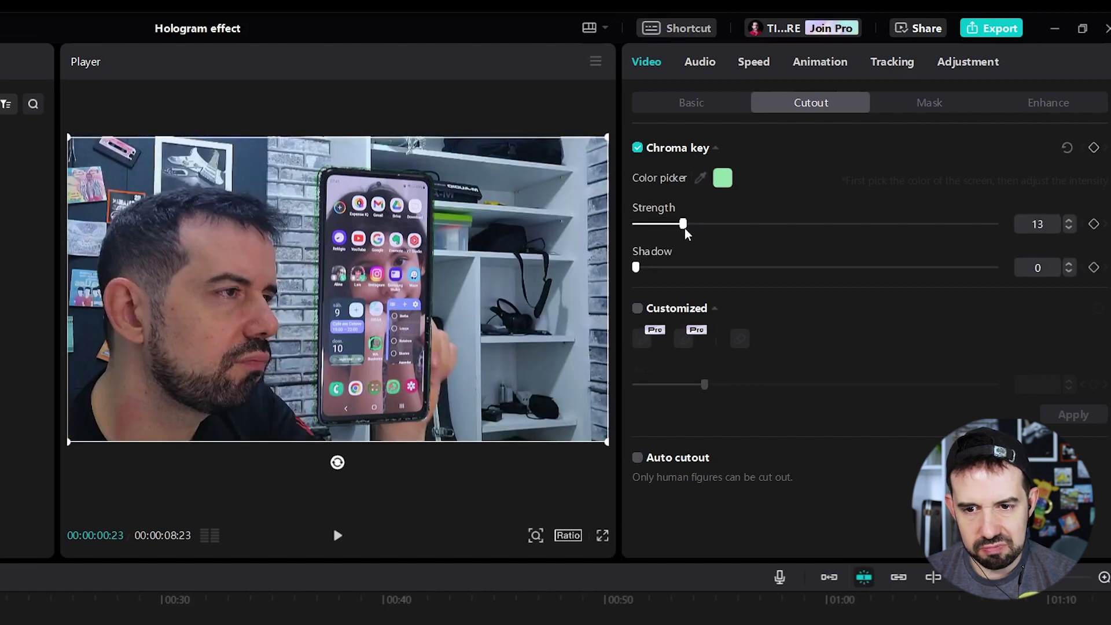
mouse_move(636, 267)
left_mouse_down()
mouse_move(823, 267)
mouse_move(690, 282)
left_mouse_up()
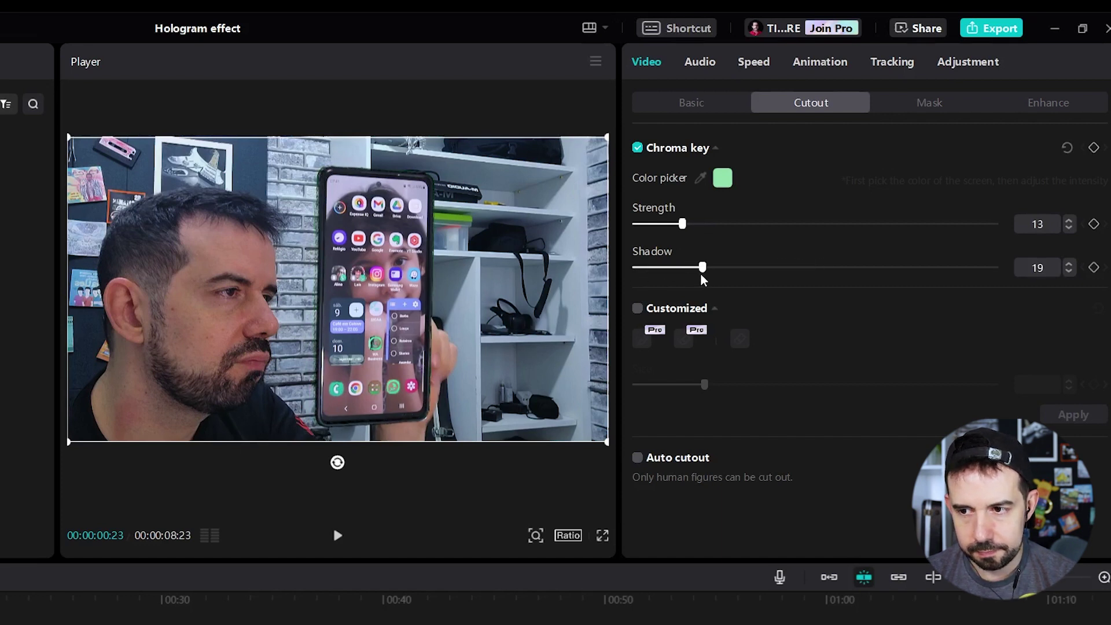
left_click(700, 179)
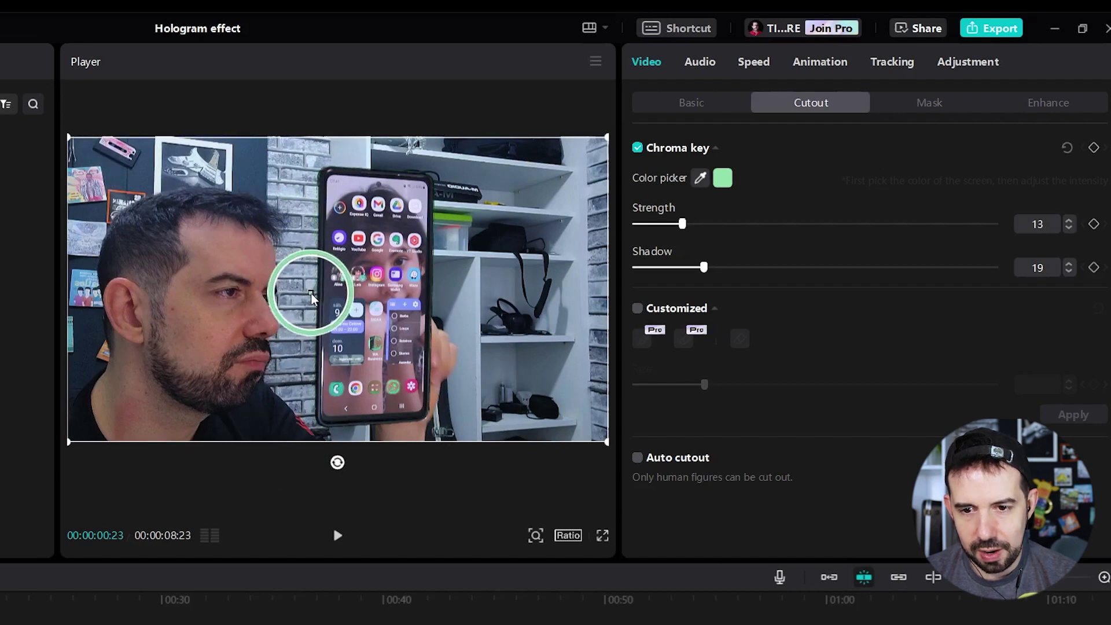
left_click(311, 298)
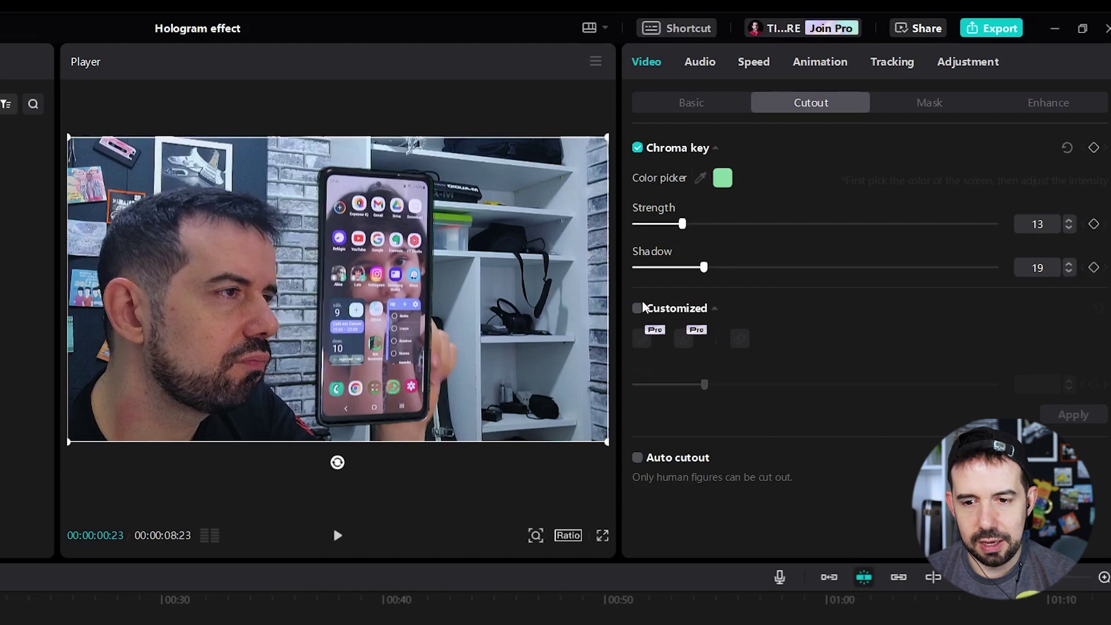
- Move the keyed phone overlay to the frame's right side and preview the result
left_click_drag(377, 347, 487, 353)
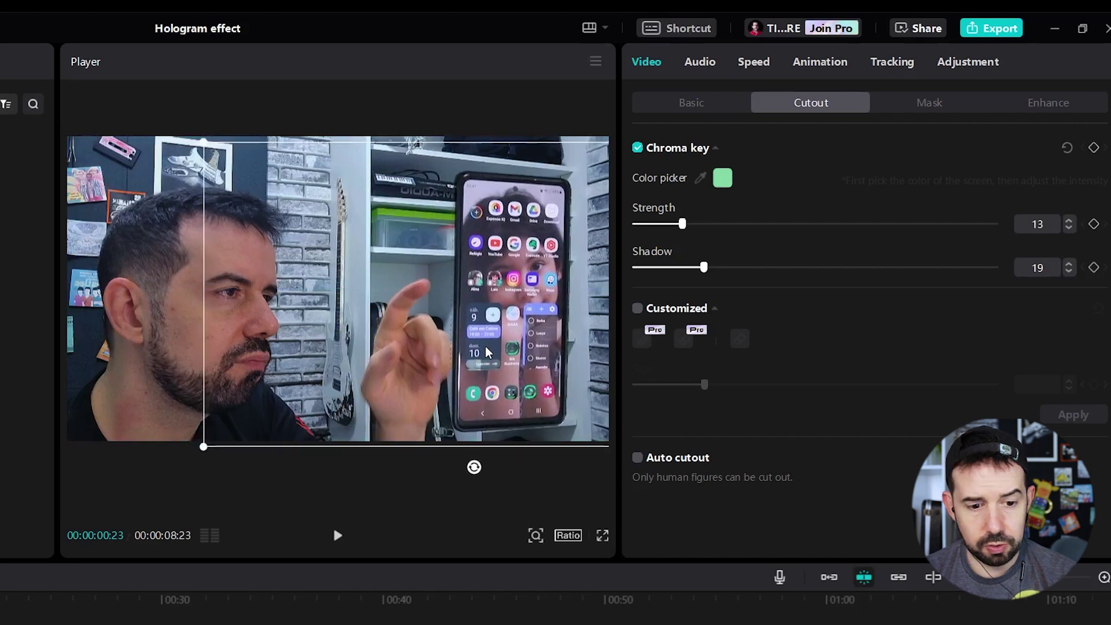
key("space")
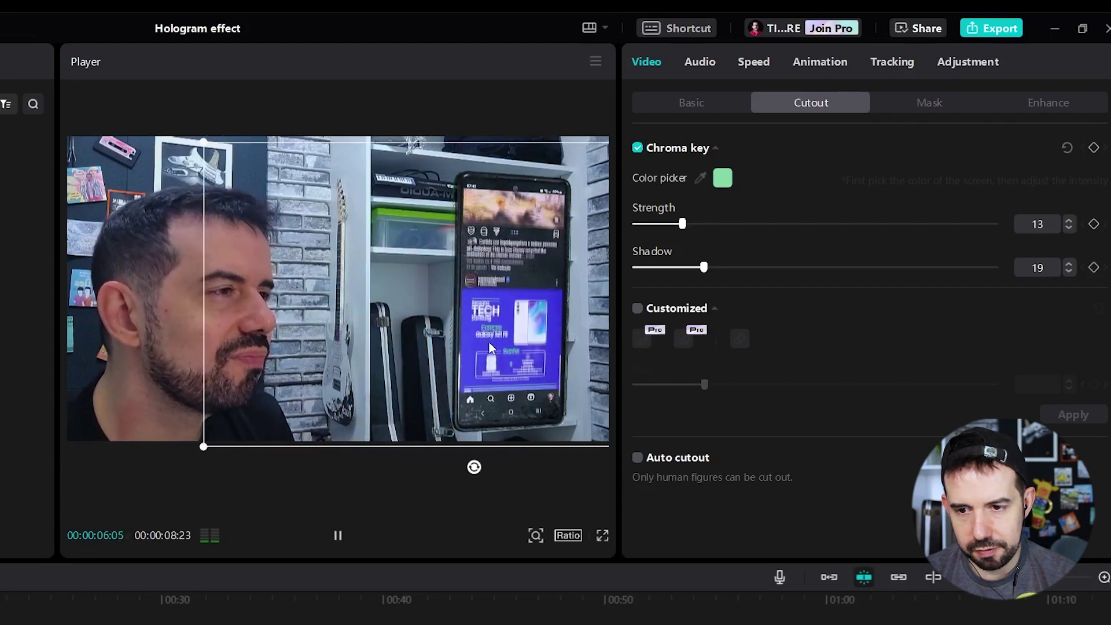
key("space")
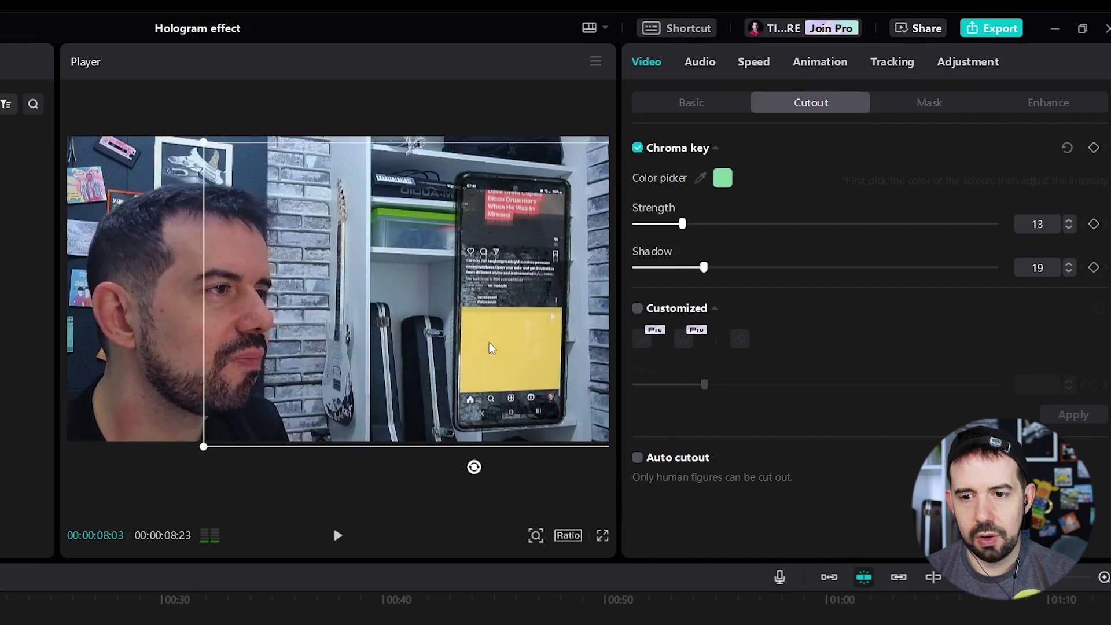
- Change the phone overlay's Blend Mode from Normal to Brighten in Video > Basic
left_click(703, 102)
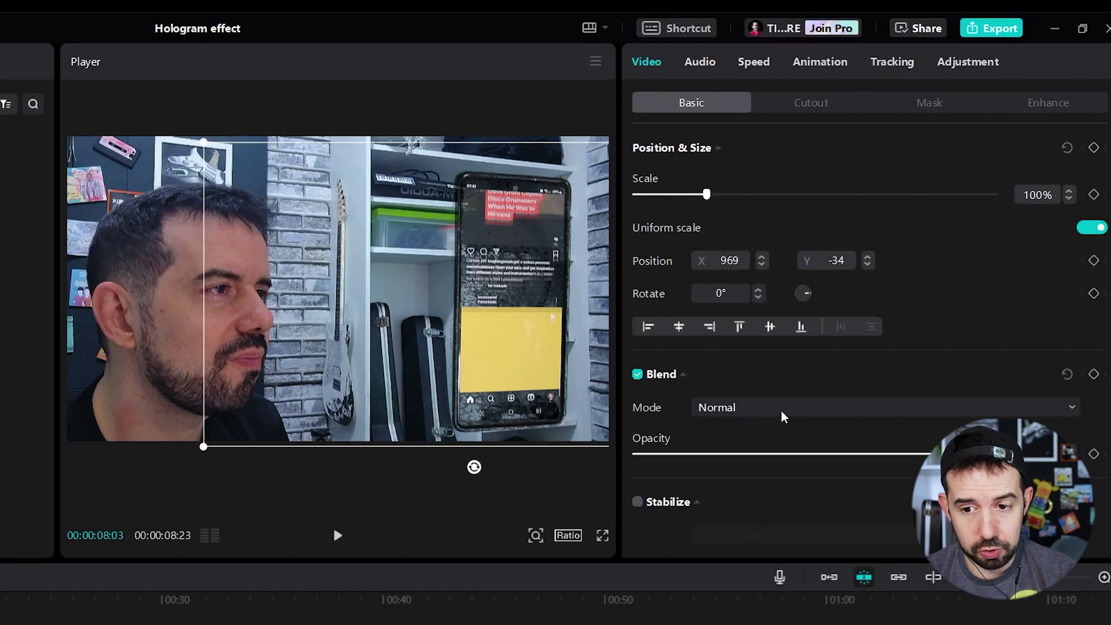
left_click(783, 411)
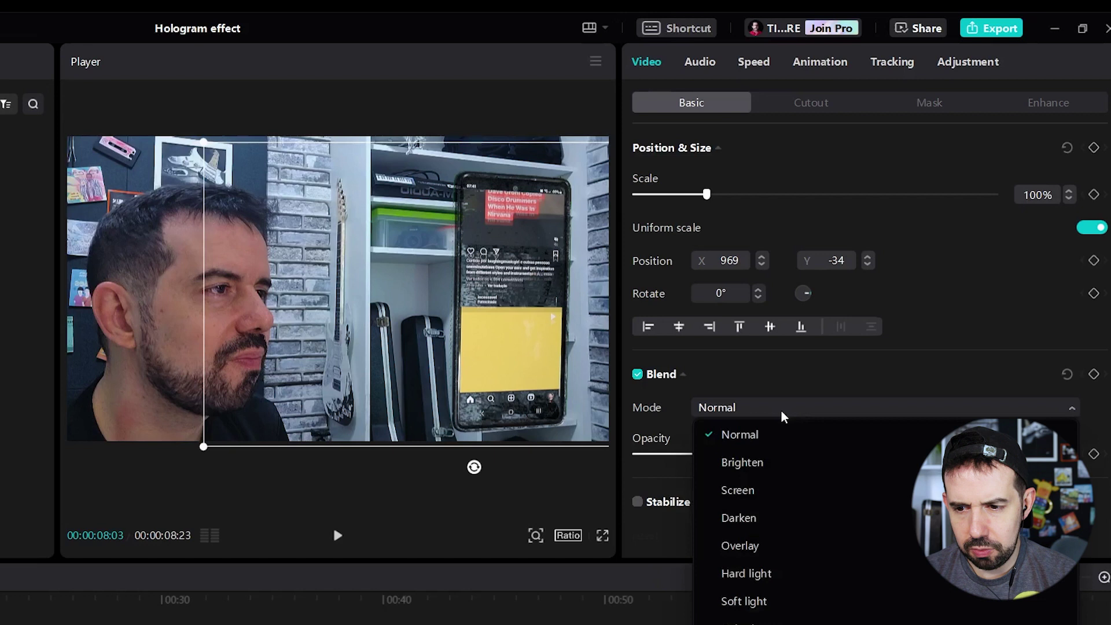
left_click(779, 465)
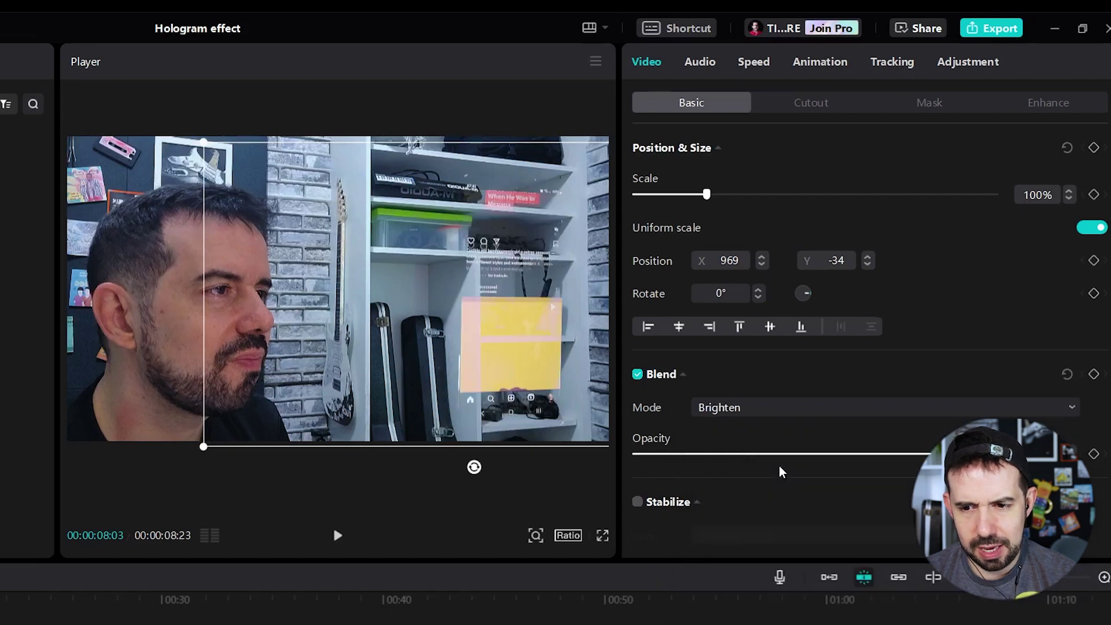
left_click_drag(527, 338, 422, 341)
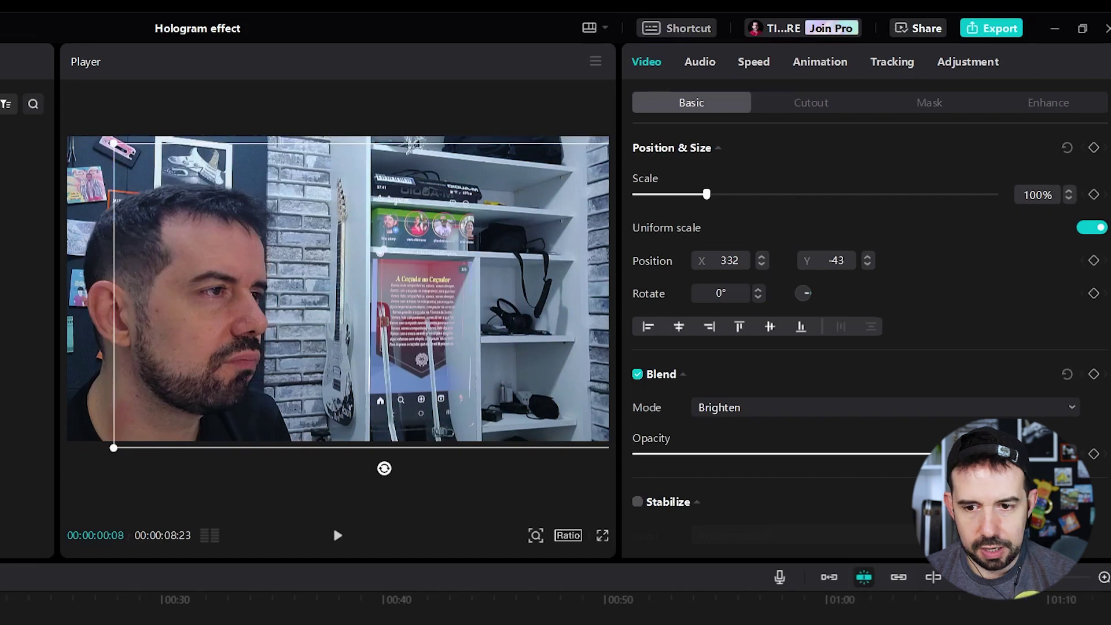
left_click(332, 525)
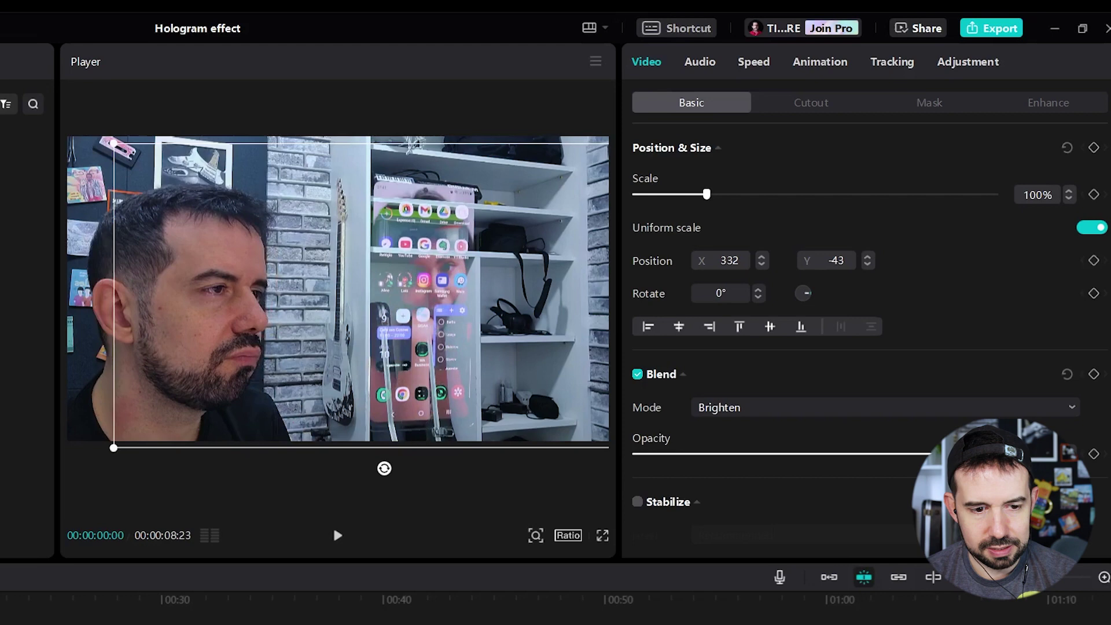
key("space")
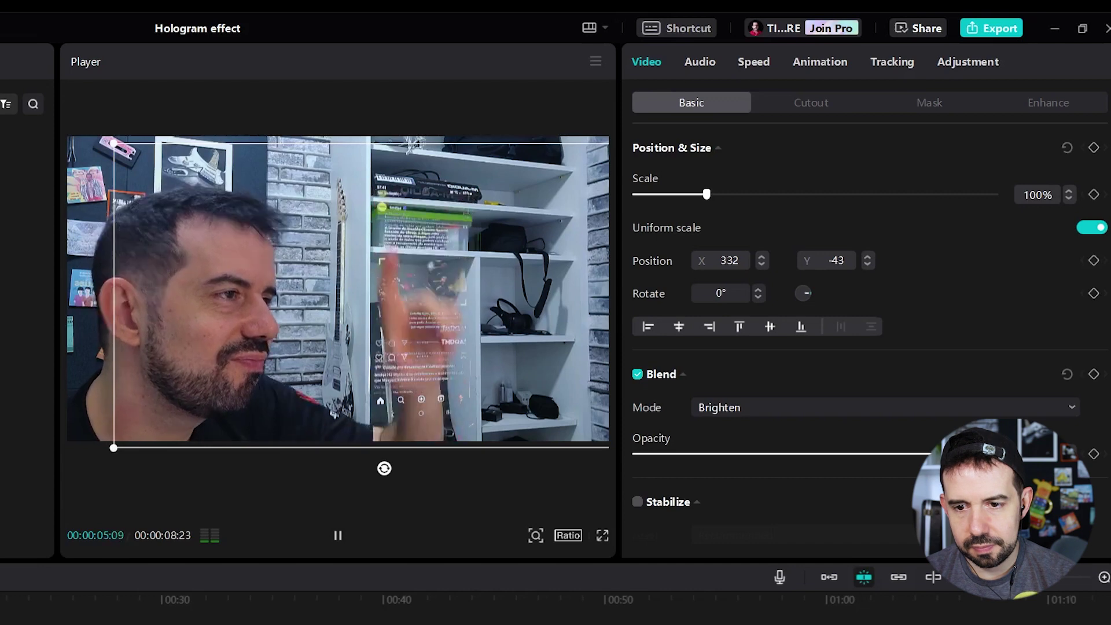
key("space")
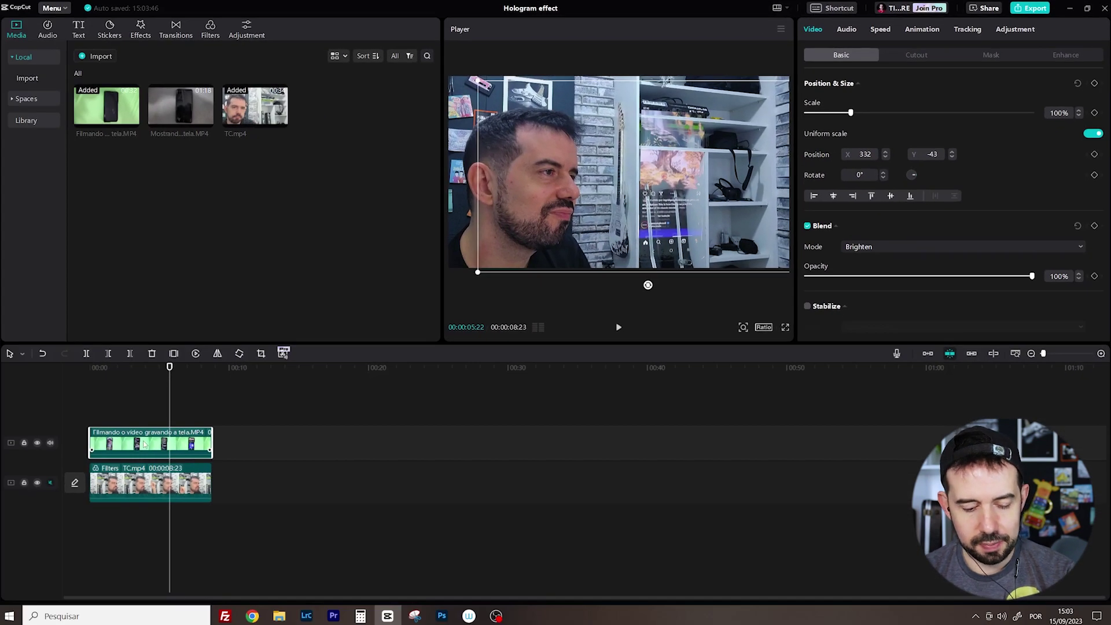
- Paste a copy of the Filmando clip at the timeline start, scaled to 70% over the face
key("ctrl+v")
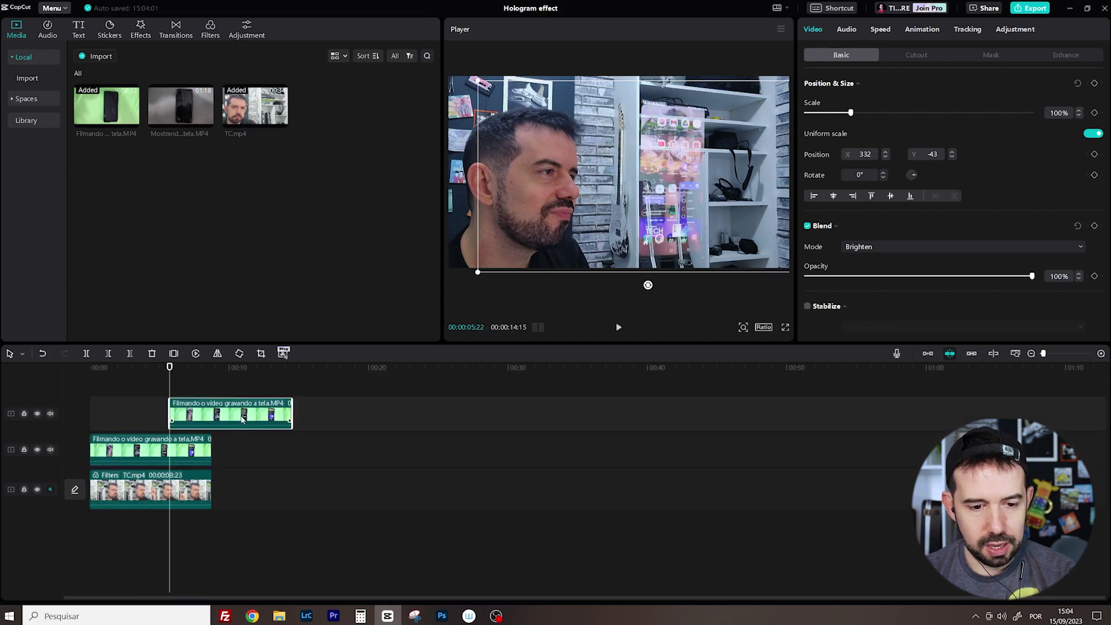
left_click_drag(243, 420, 157, 420)
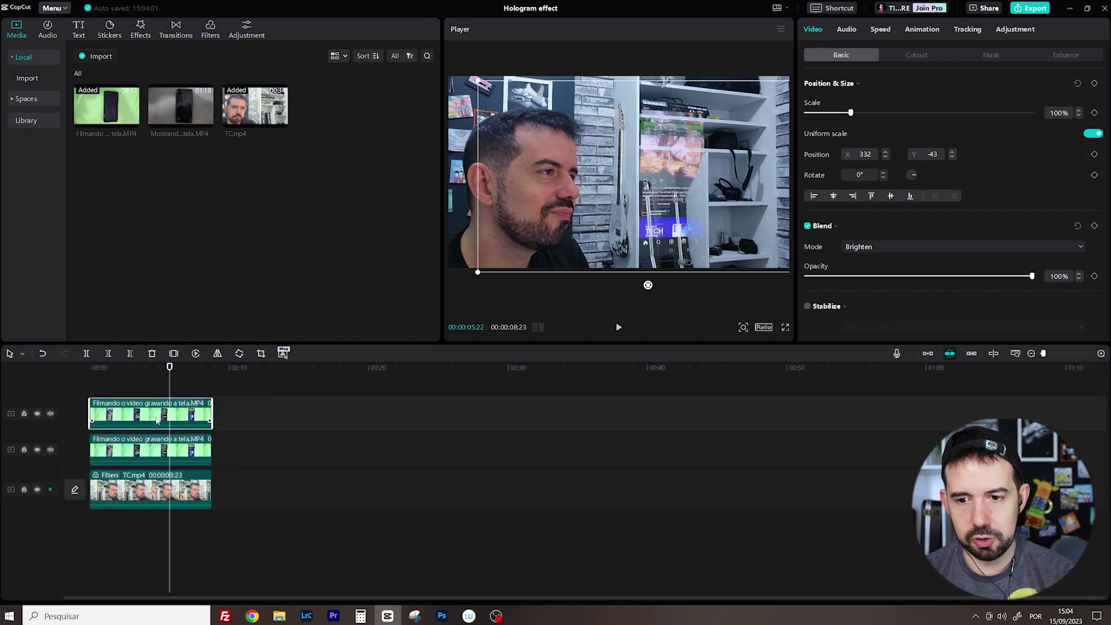
left_click_drag(673, 194, 552, 196)
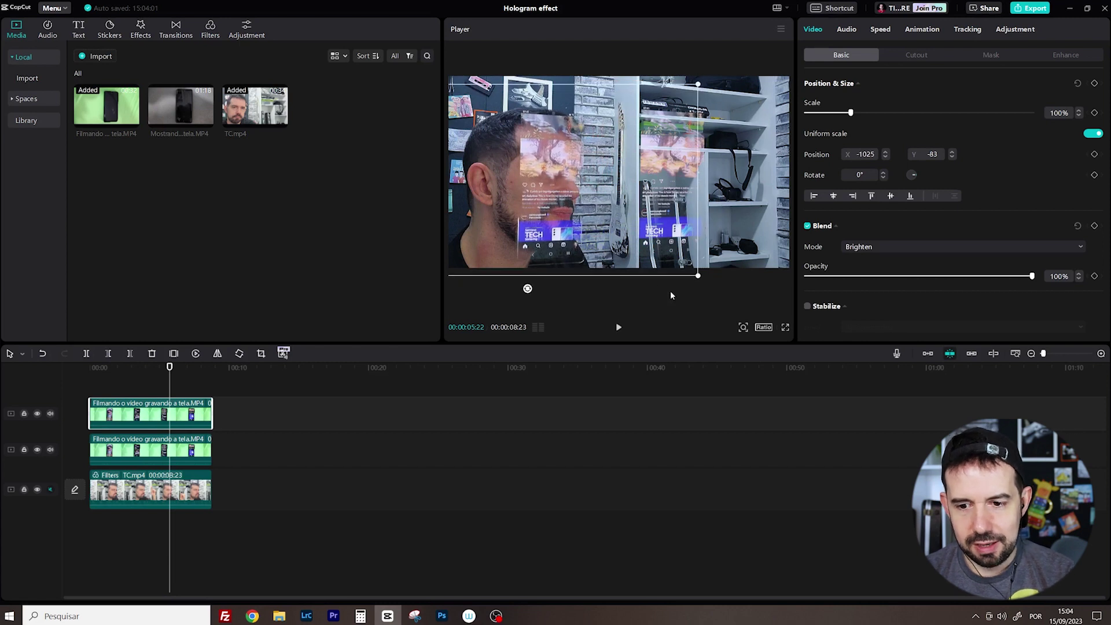
left_click_drag(701, 278, 651, 244)
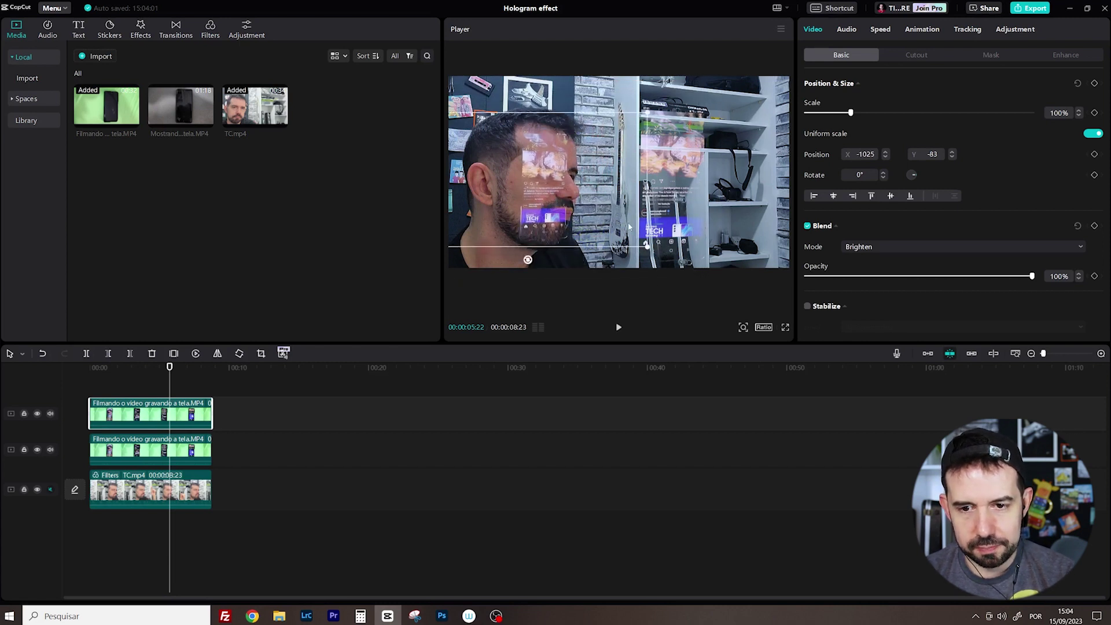
left_click_drag(534, 201, 559, 216)
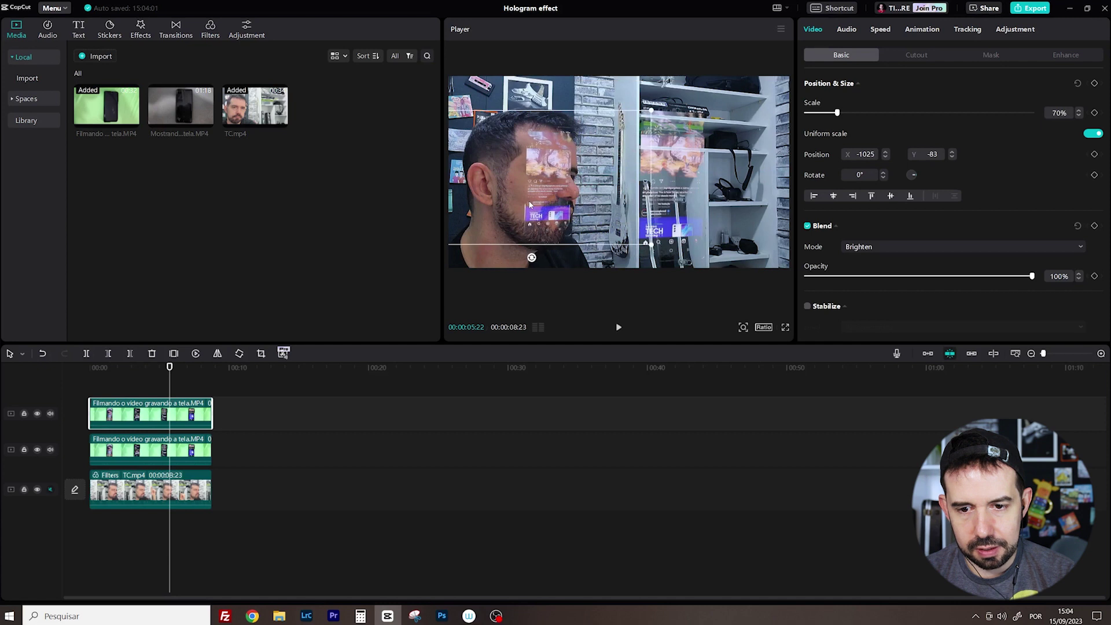
left_click_drag(658, 261, 659, 261)
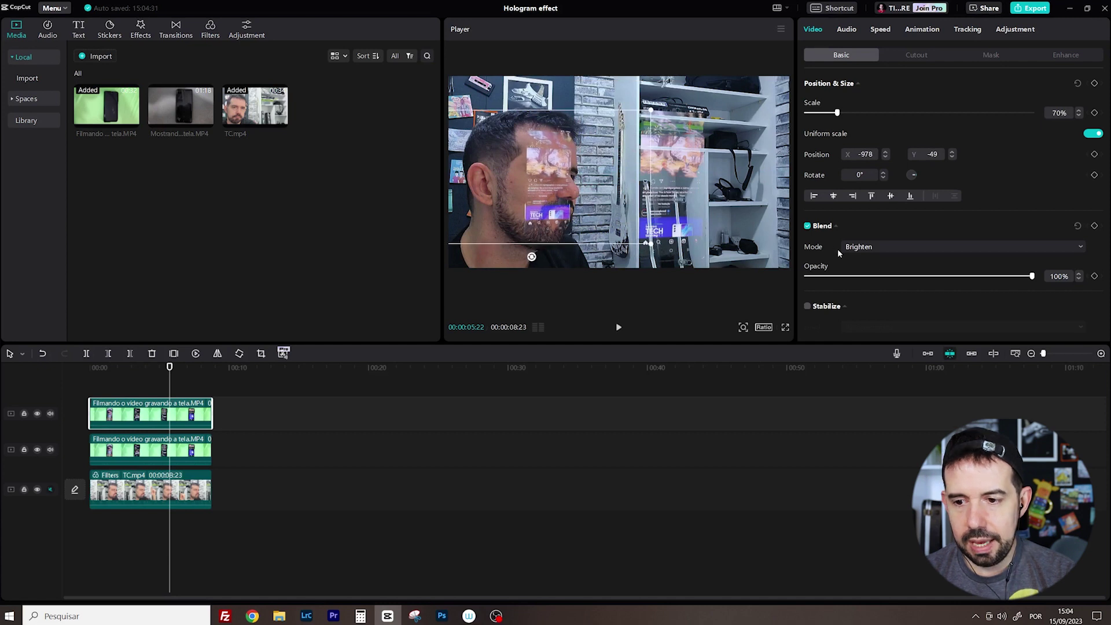
- Set the duplicate overlay to Screen blend at 45% opacity, nudging it slightly
left_click(918, 248)
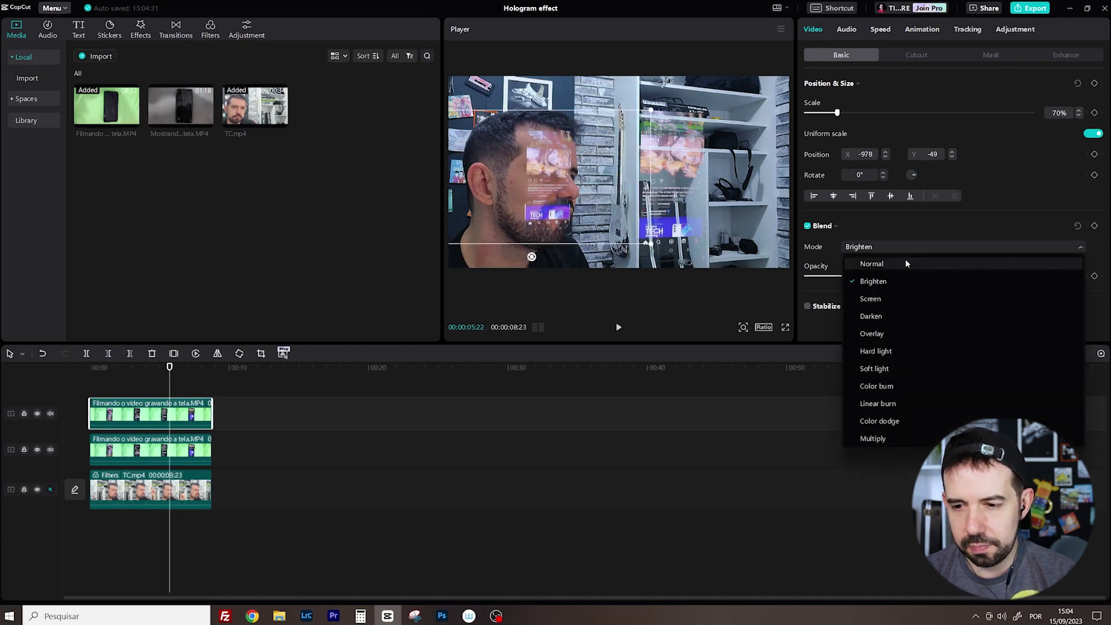
left_click(876, 301)
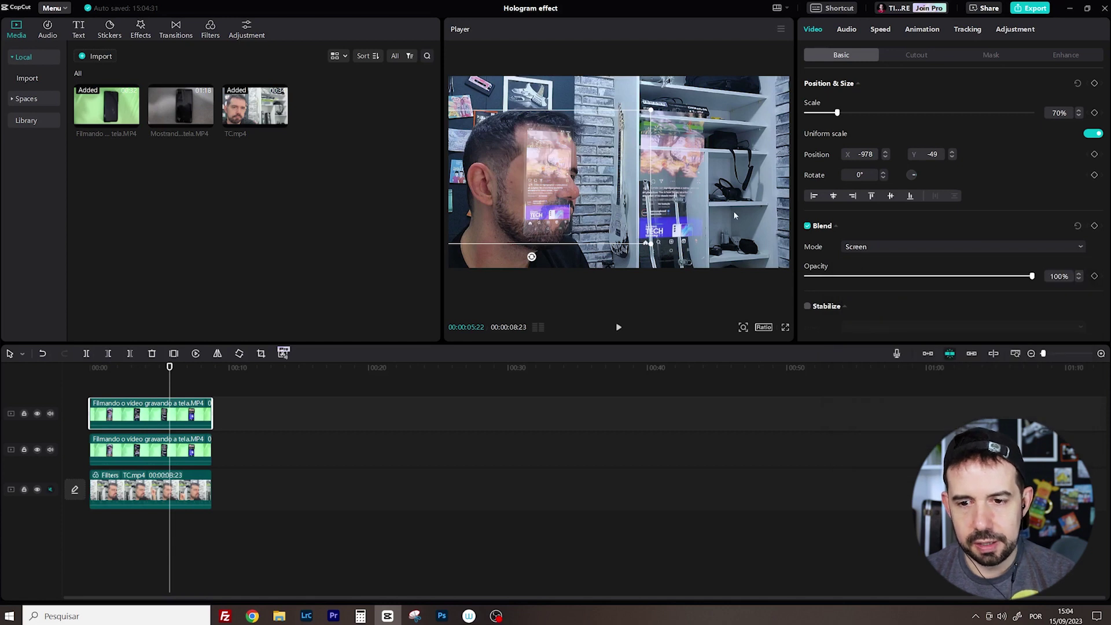
left_click_drag(554, 204, 554, 196)
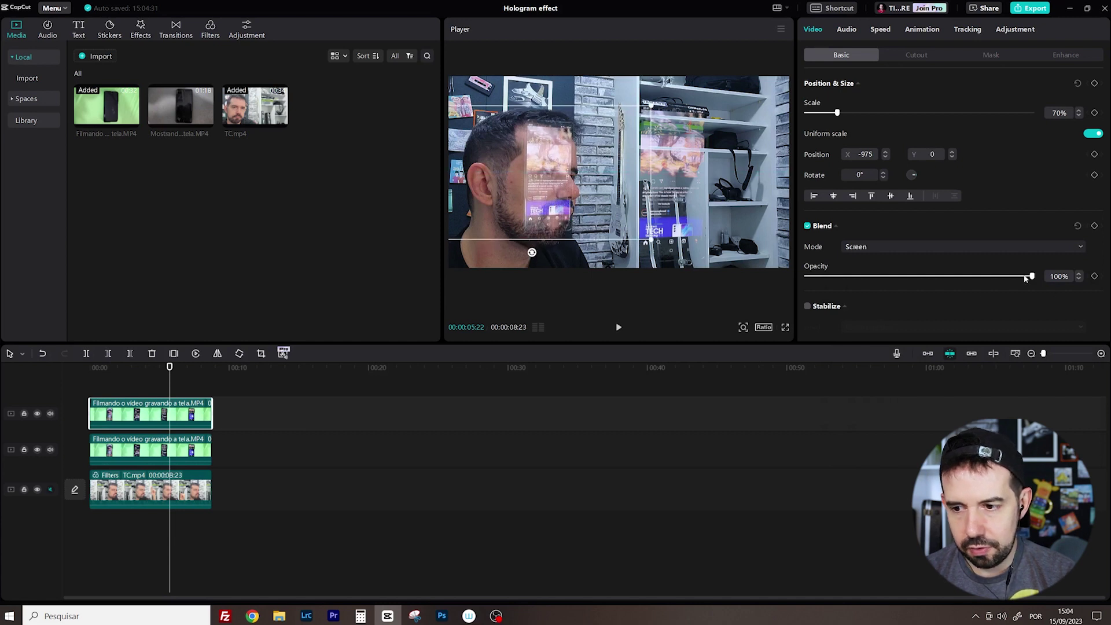
mouse_move(1032, 279)
left_mouse_down()
mouse_move(870, 277)
mouse_move(908, 279)
left_mouse_up()
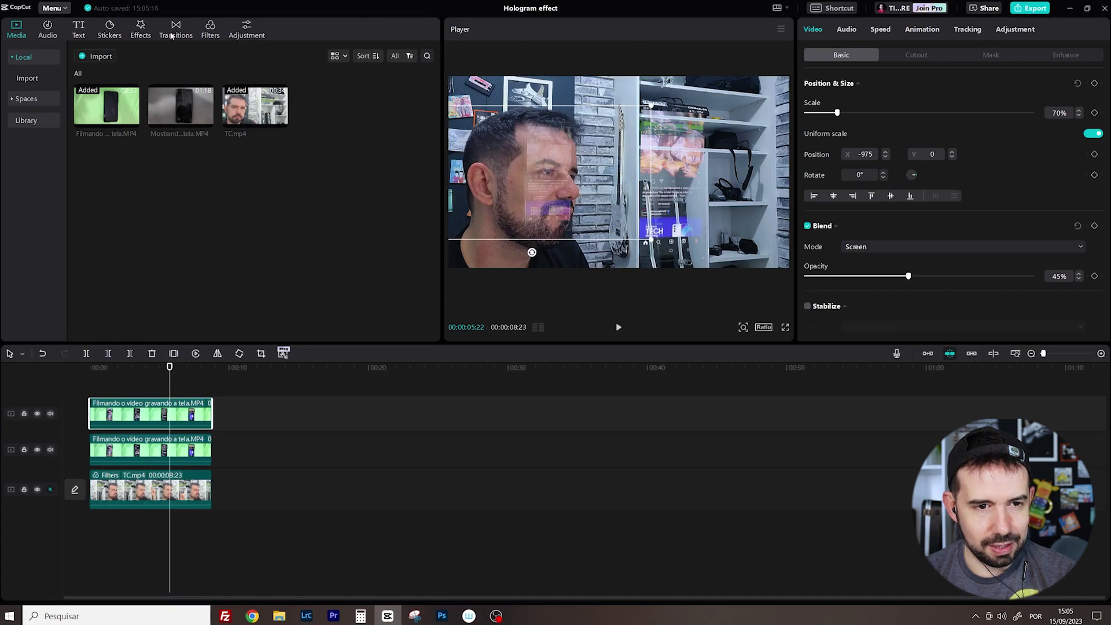
- Apply the Lens Blur effect to the top overlay at strength 40 and preview it
left_click(140, 29)
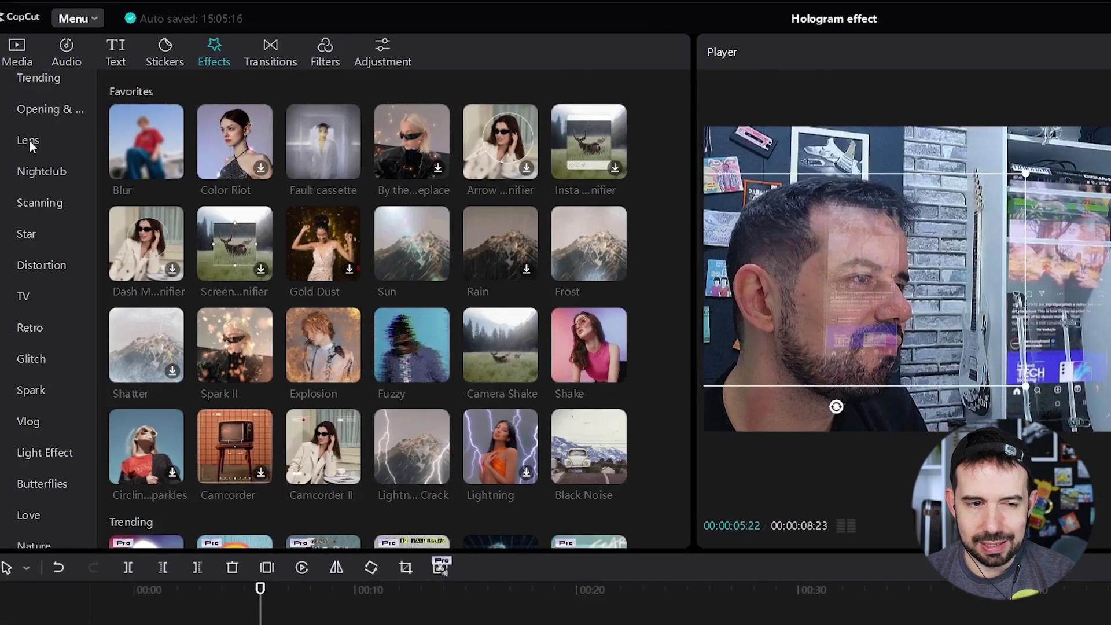
left_click(29, 141)
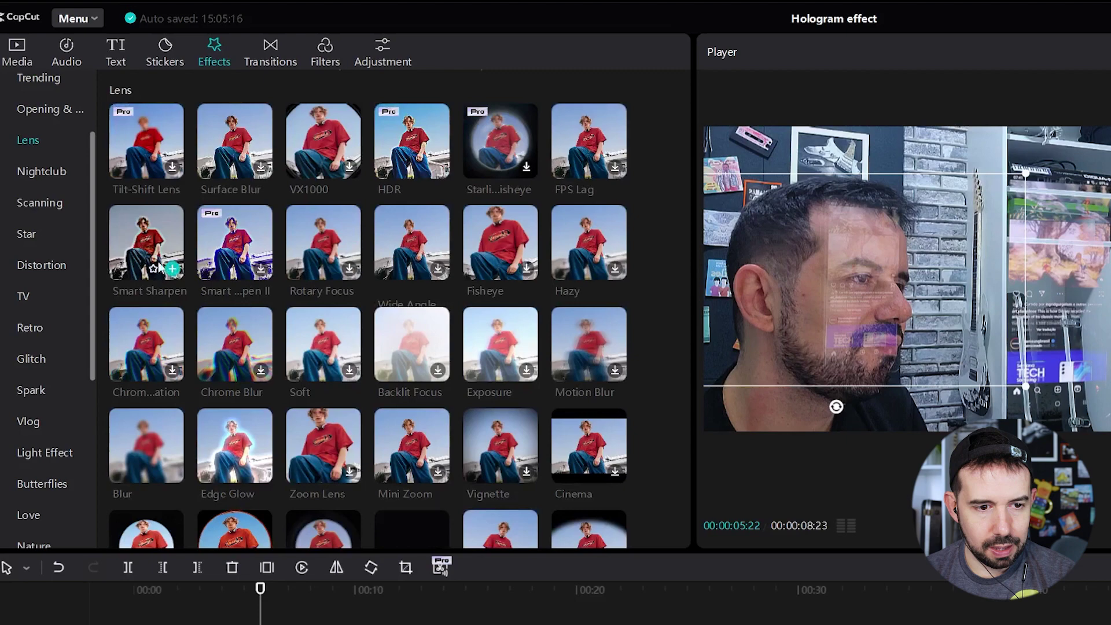
mouse_move(146, 445)
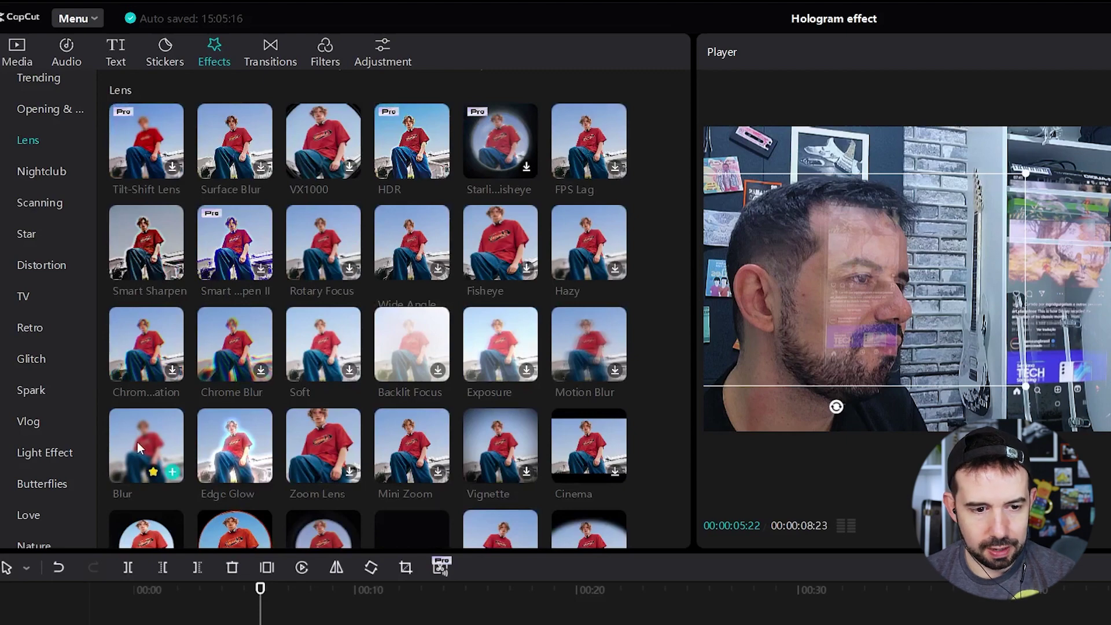
left_click_drag(137, 442, 147, 414)
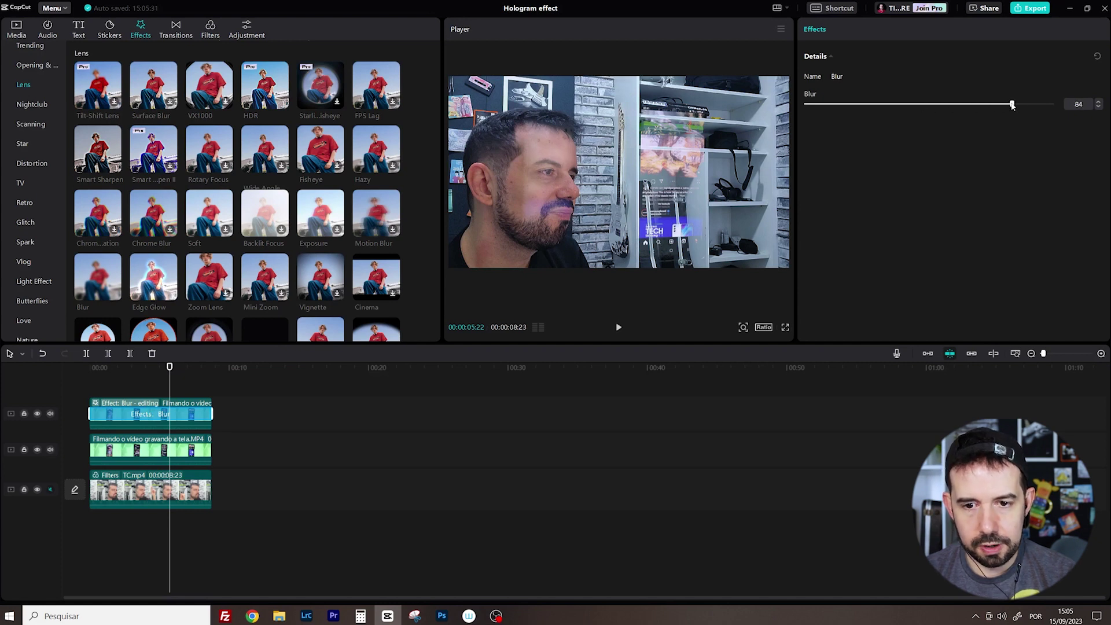
left_click_drag(1012, 105, 900, 107)
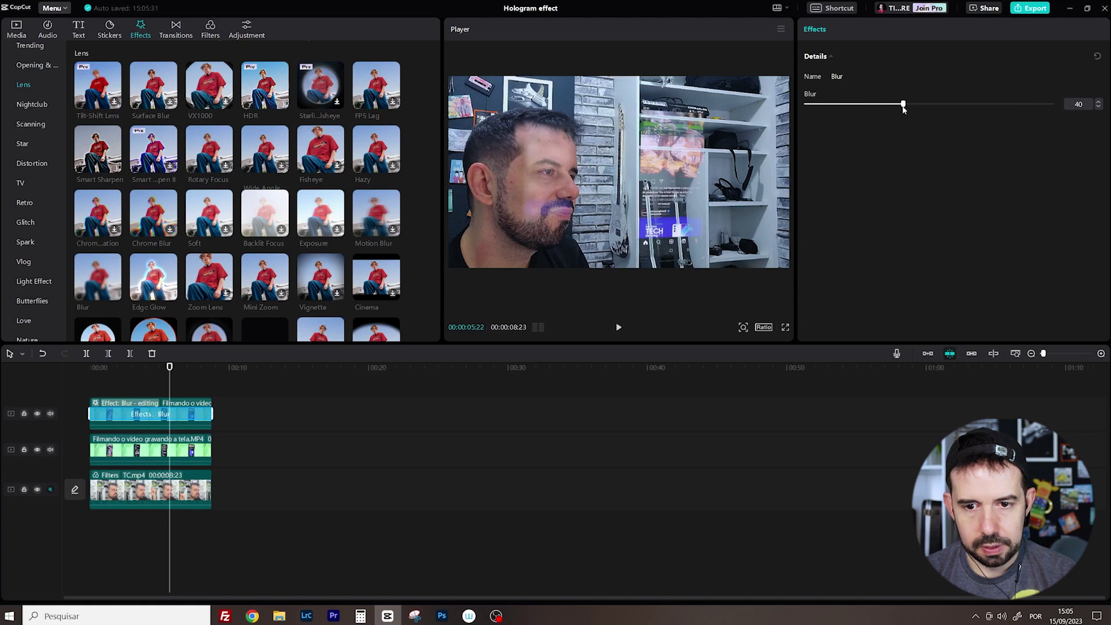
left_click(116, 368)
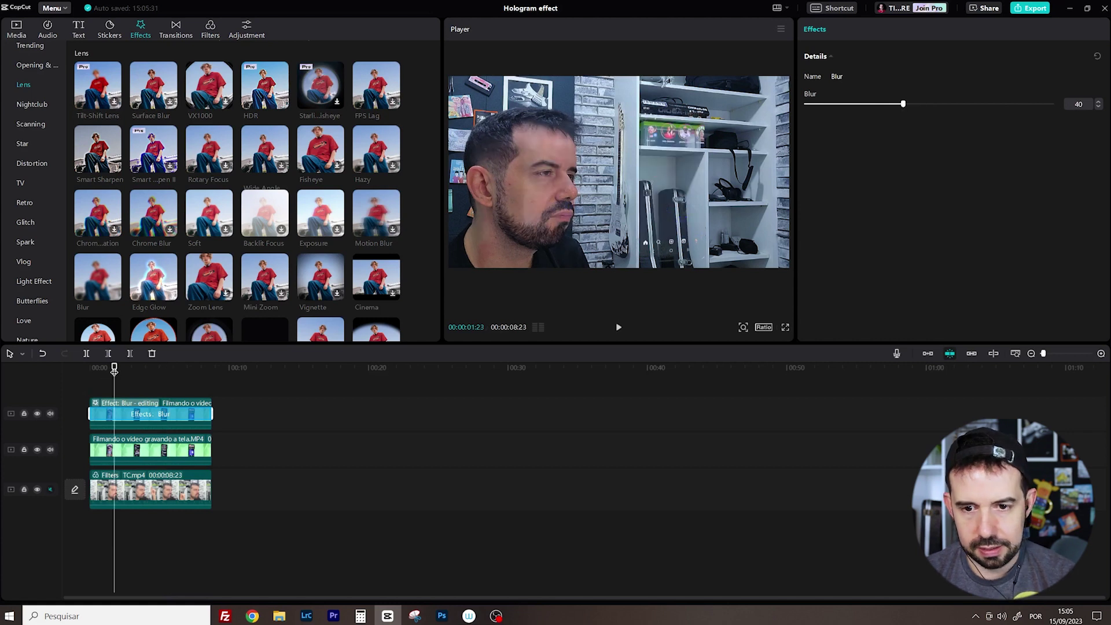
key("space")
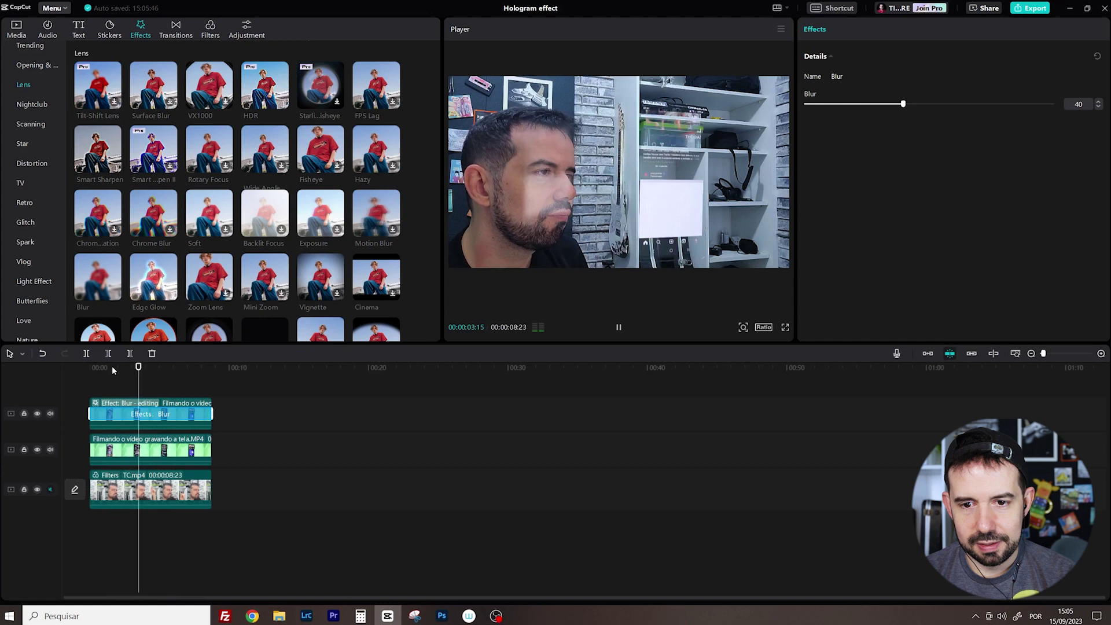
- Drop Glitch > Snow glitch on the Filmando clip: aberration 50, noise 30, range 0
left_click(169, 453)
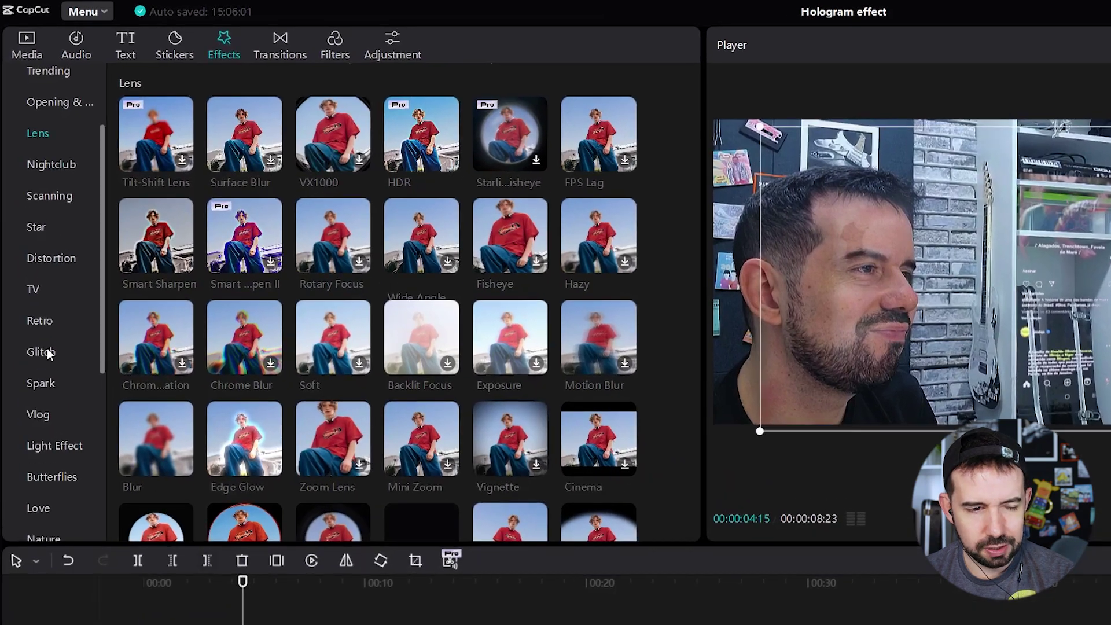
left_click(30, 221)
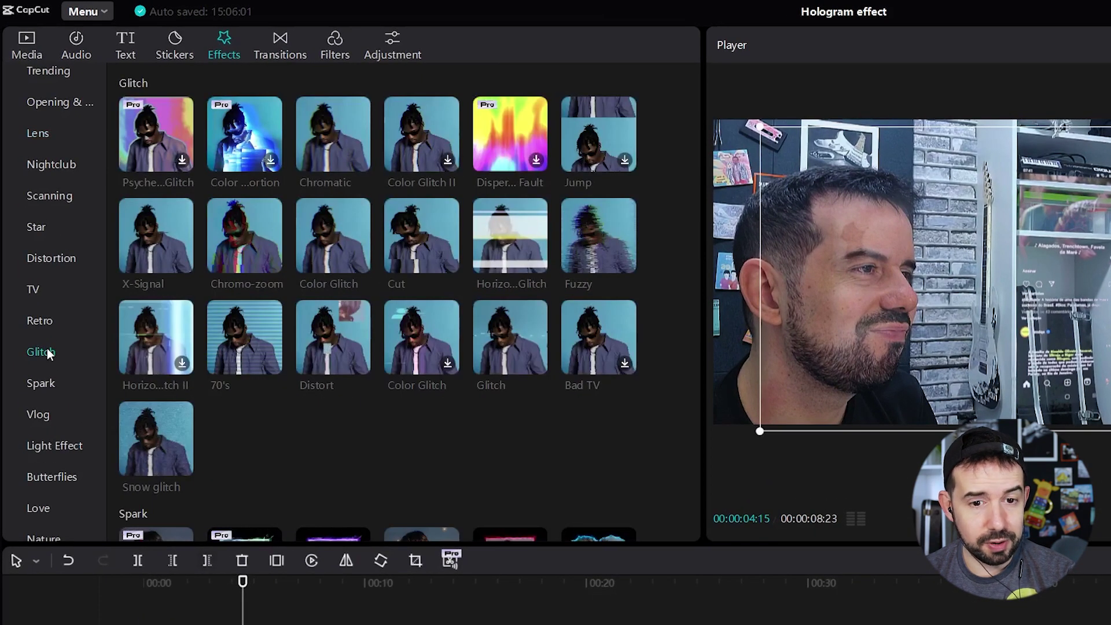
mouse_move(156, 439)
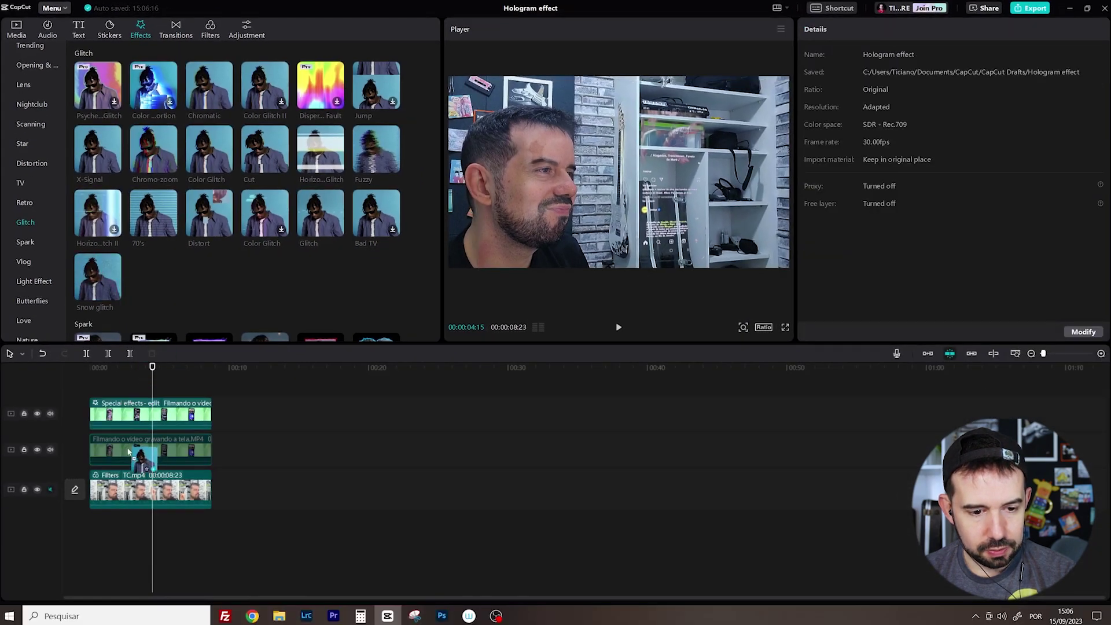
left_click_drag(144, 444, 133, 443)
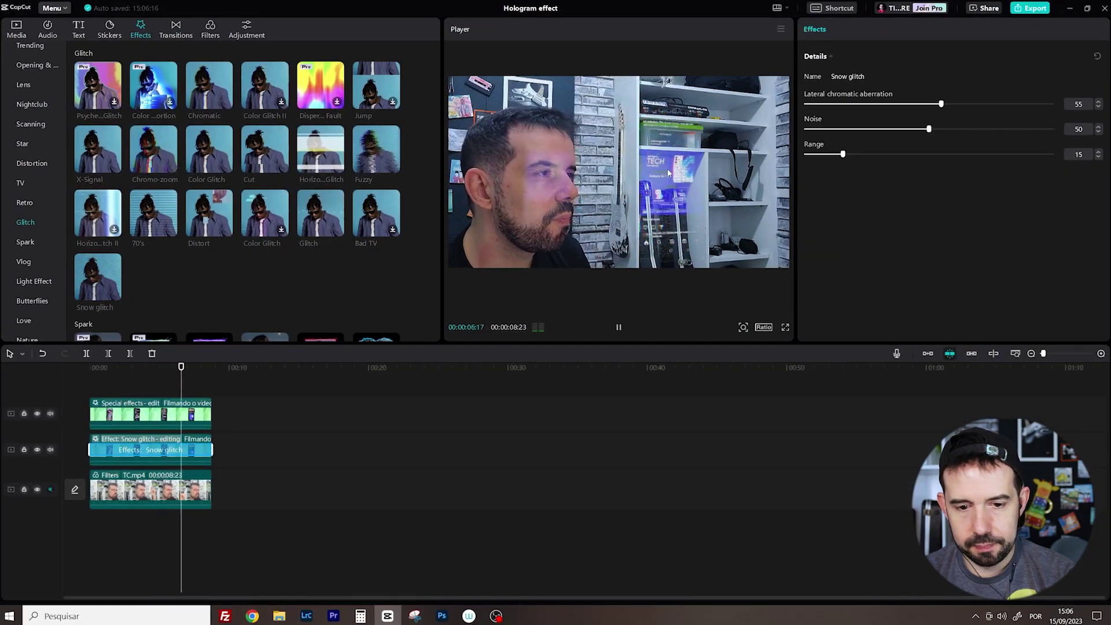
key("space")
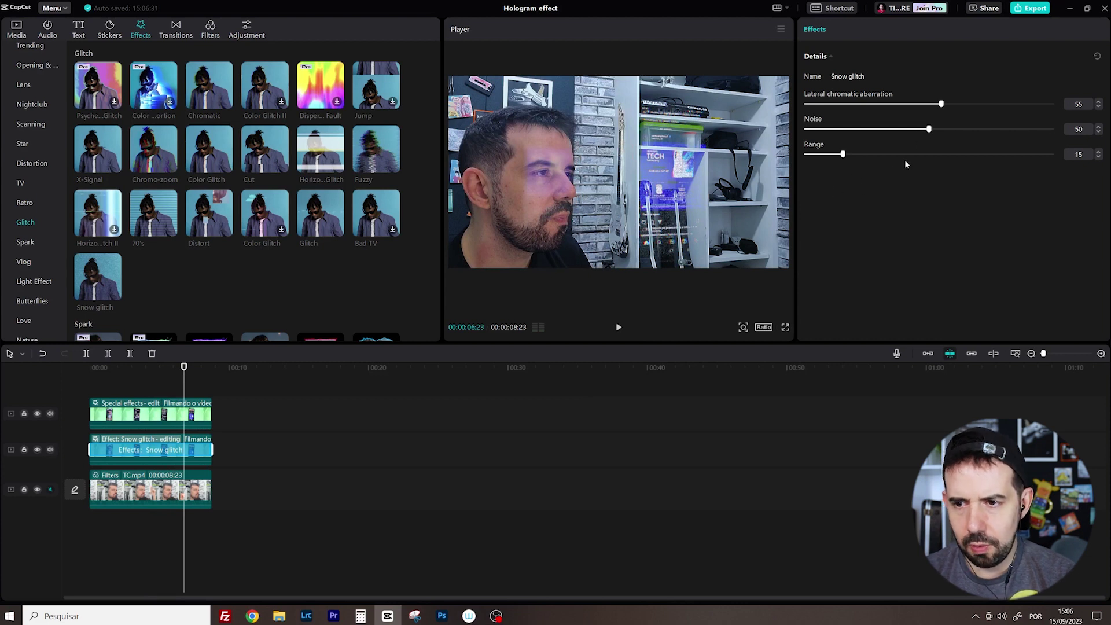
left_click_drag(941, 104, 930, 104)
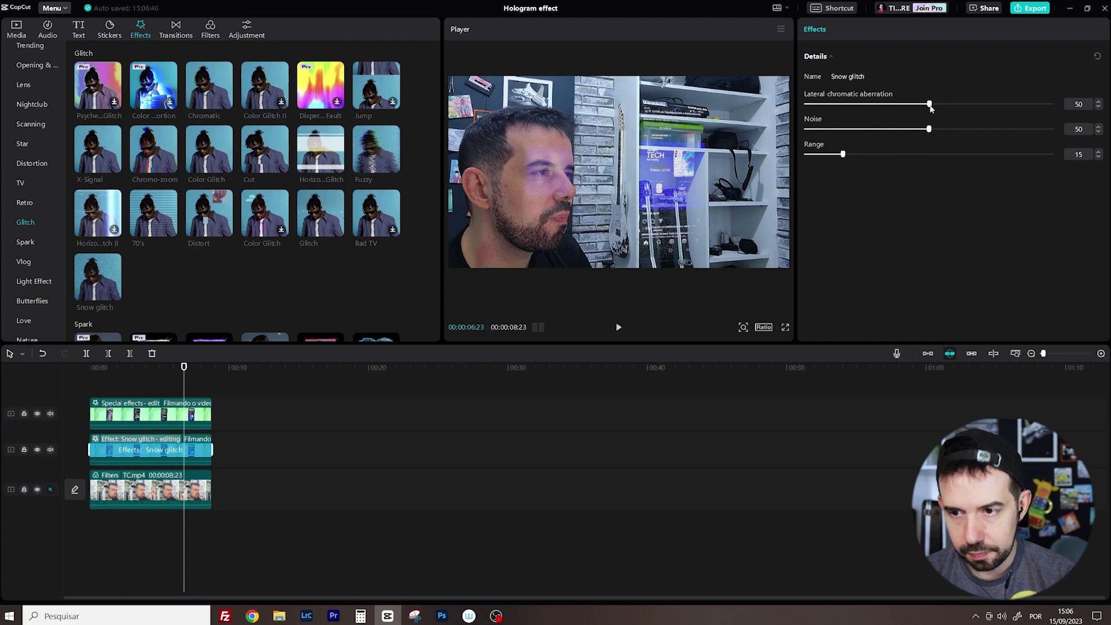
left_click_drag(929, 129, 867, 130)
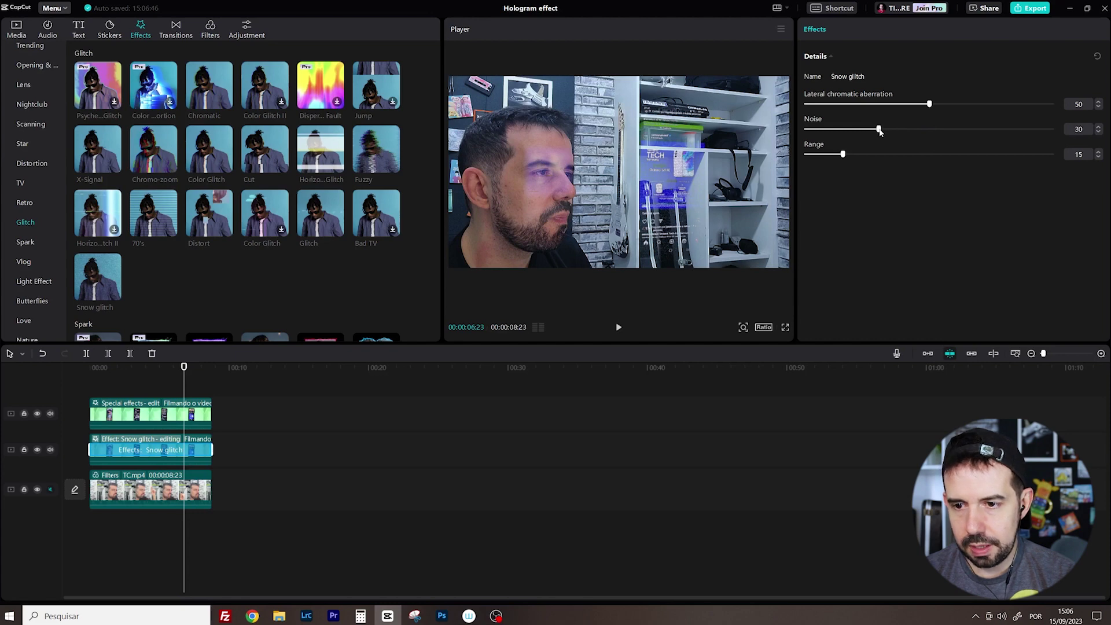
left_click_drag(842, 153, 805, 155)
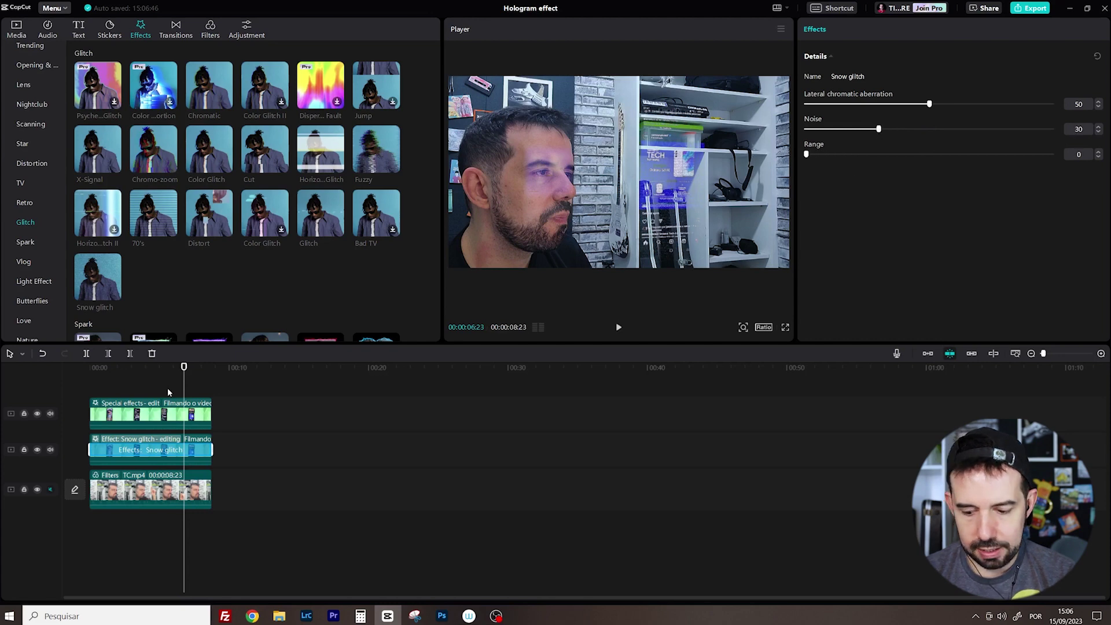
key("Home")
key("space")
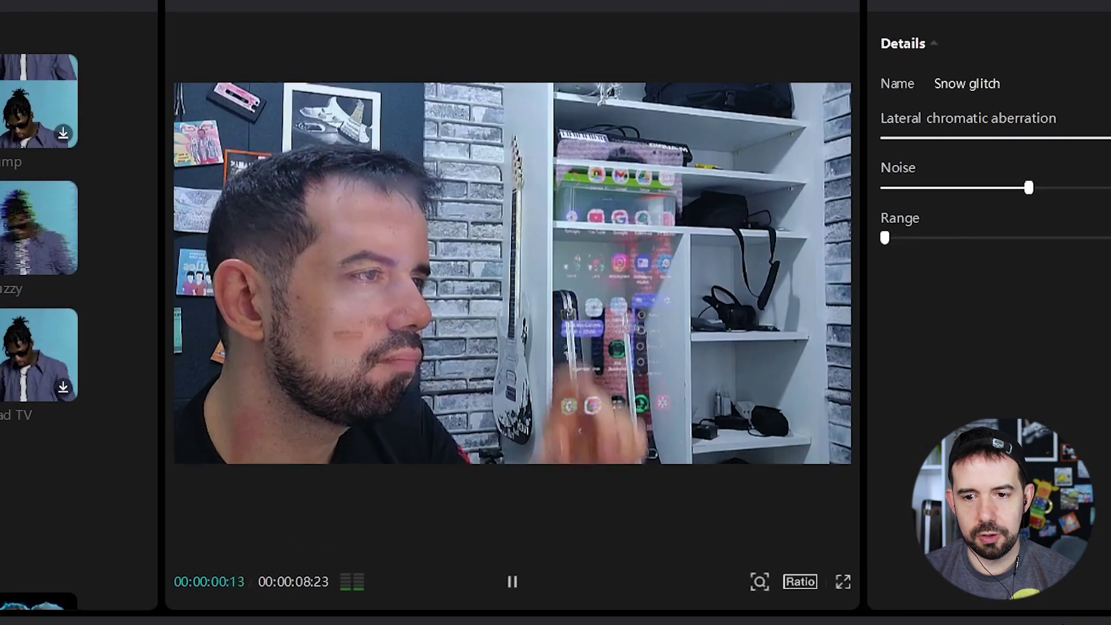